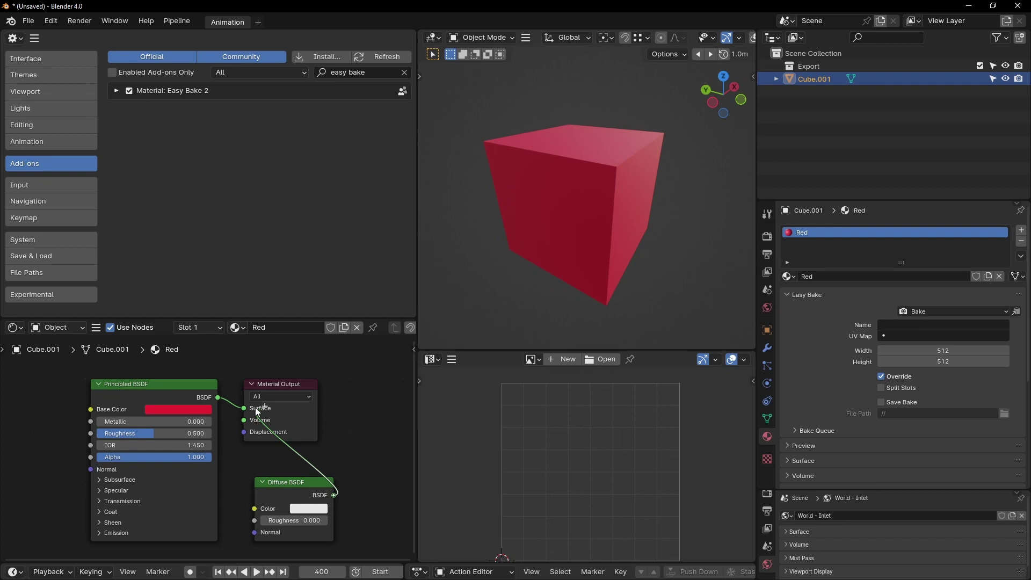
# Connect a green Diffuse BSDF to the cube's material surface and bake its Base Color.
pyautogui.moveTo(246, 408); pyautogui.dragTo(245, 408)
pyautogui.click(308, 508)
pyautogui.click(328, 371)
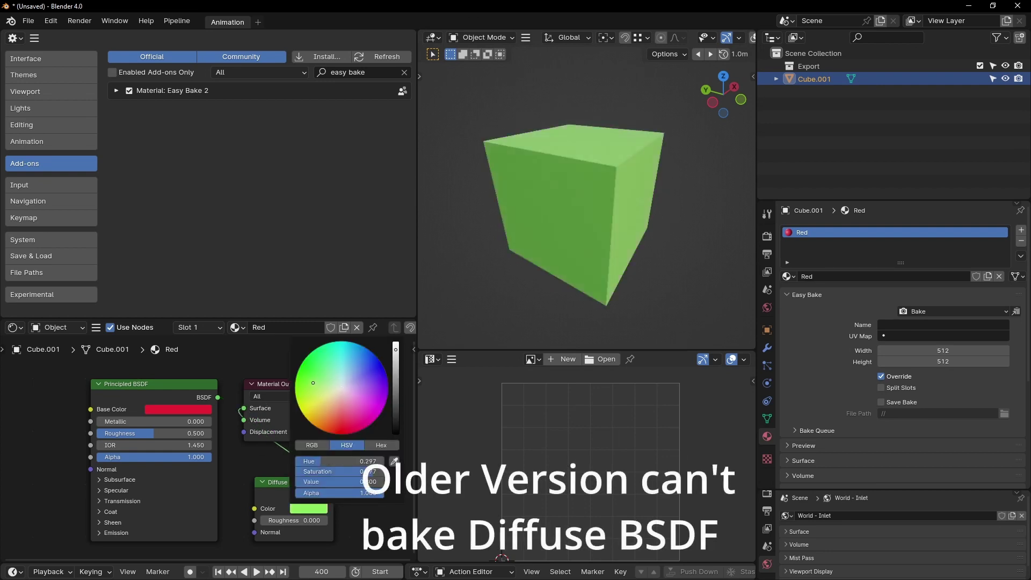
pyautogui.click(924, 311)
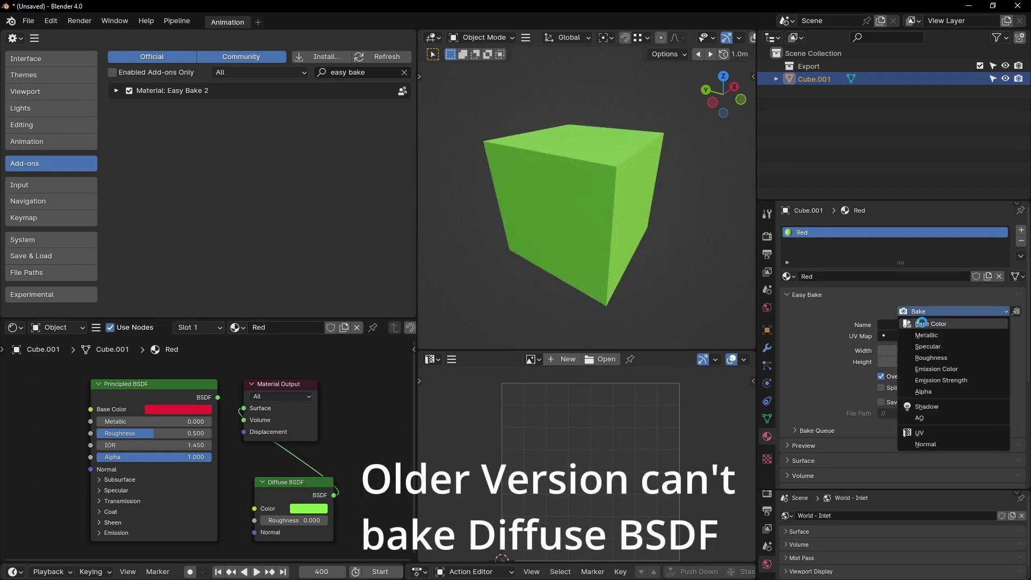
pyautogui.click(922, 323)
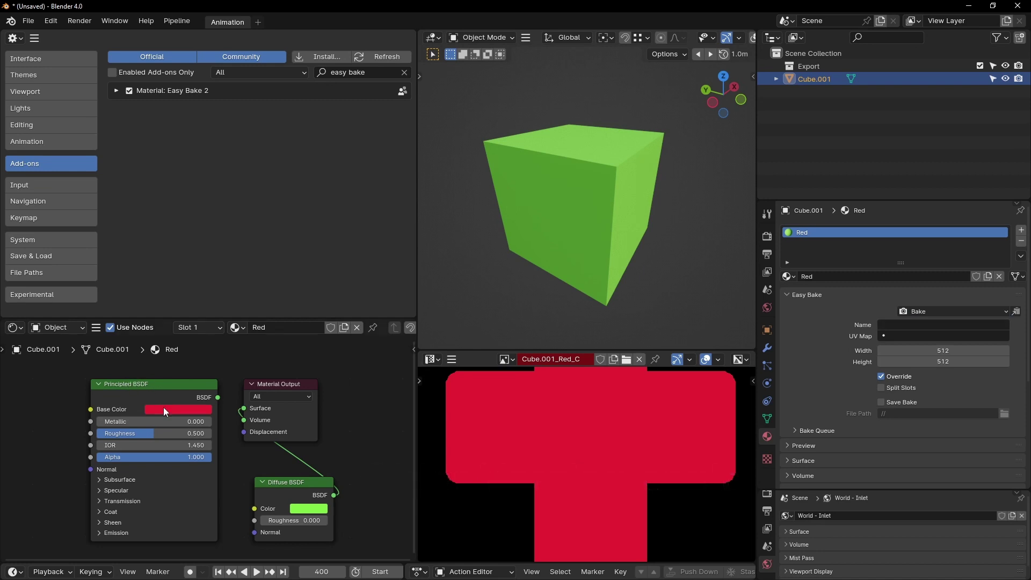
# Expand Easy Bake 2's preferences, select the GenericBSDF custom bake set, and check its bake types.
pyautogui.click(116, 91)
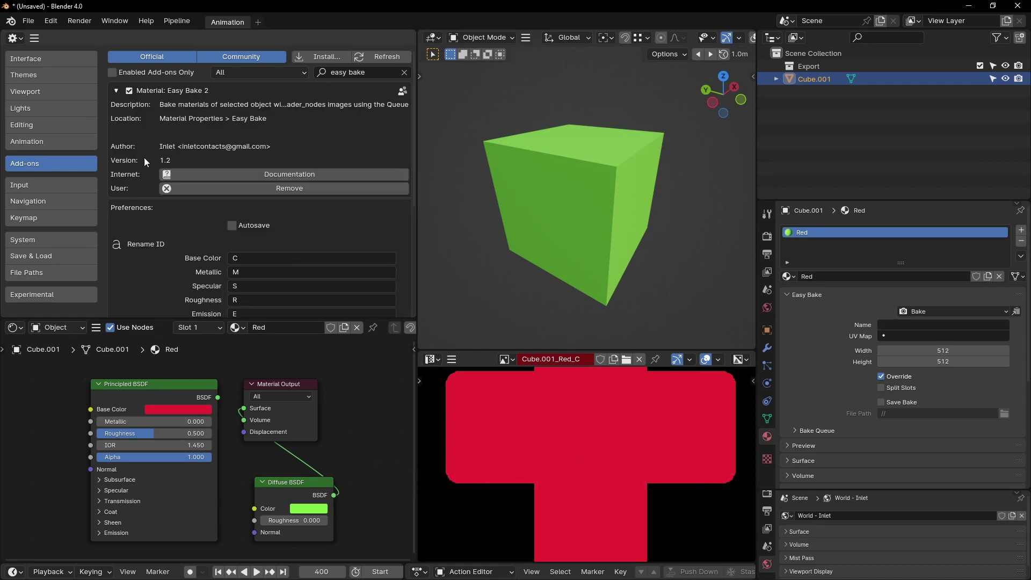
pyautogui.scroll(-6, 144, 157)
pyautogui.scroll(-1, 144, 161)
pyautogui.click(146, 270)
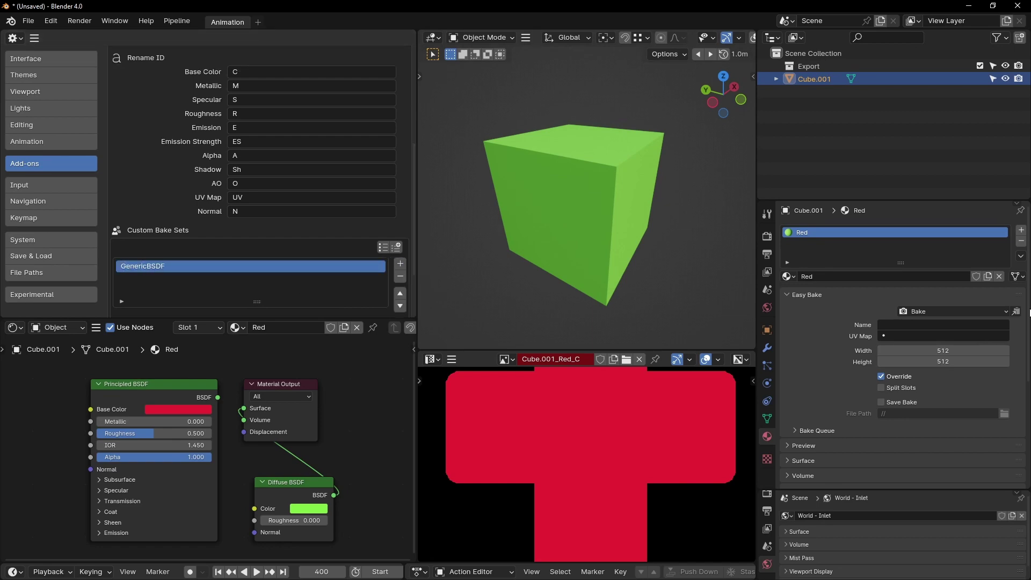
pyautogui.click(988, 312)
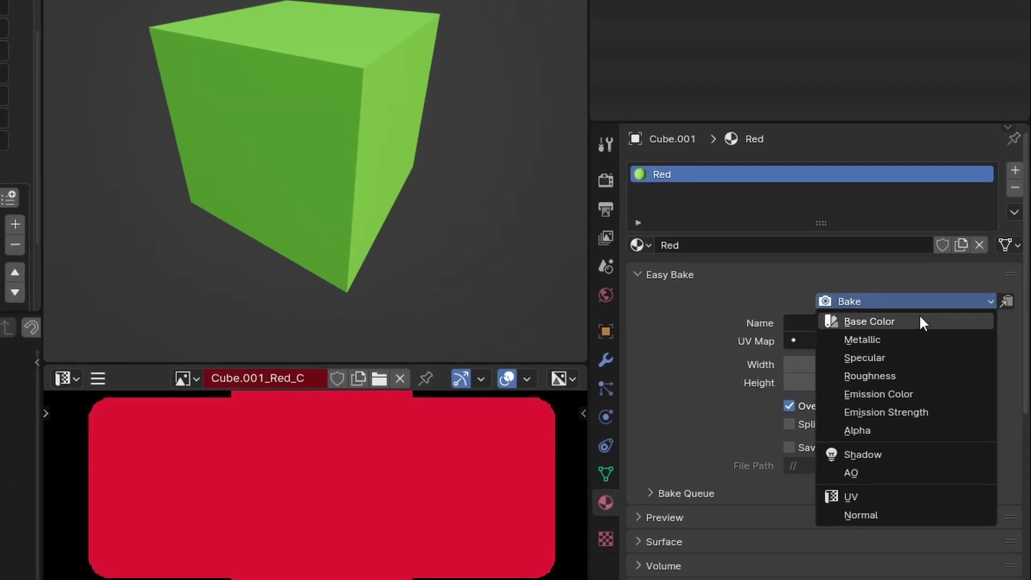
pyautogui.click(919, 321)
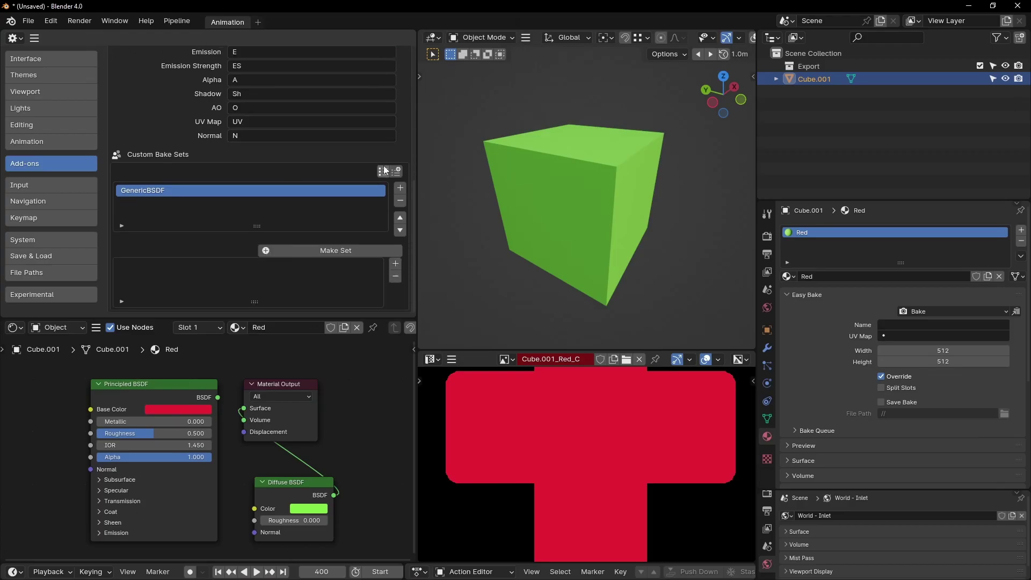
# Load the Default BSDF Shaders.json file into the add-on's custom bake sets.
pyautogui.click(385, 171)
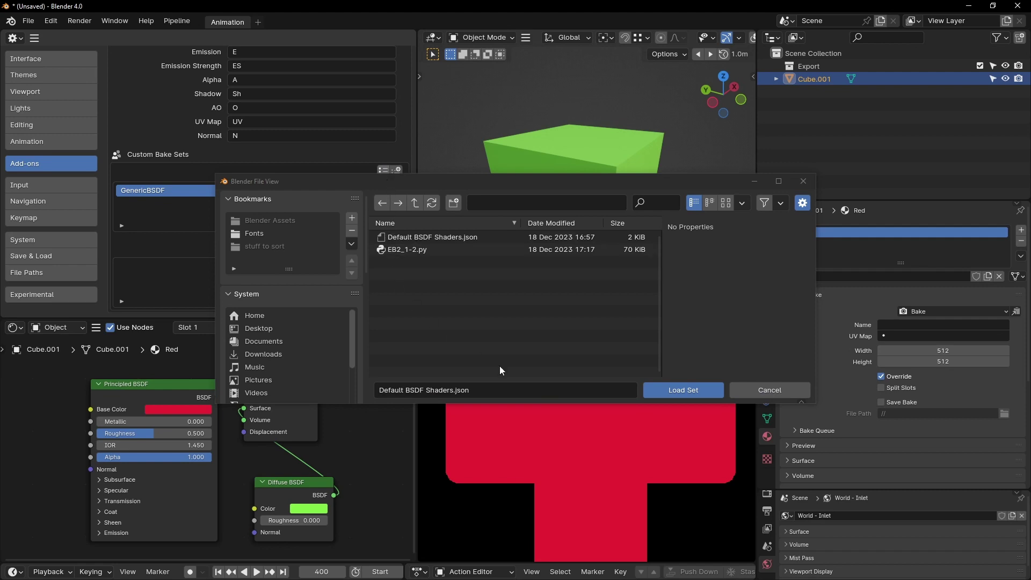
pyautogui.click(465, 324)
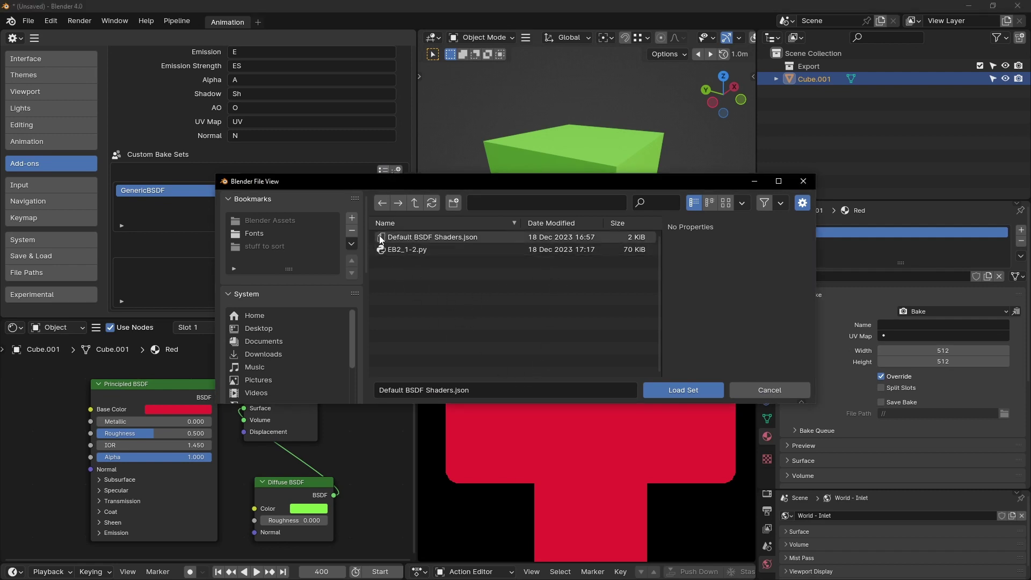
pyautogui.doubleClick(481, 240)
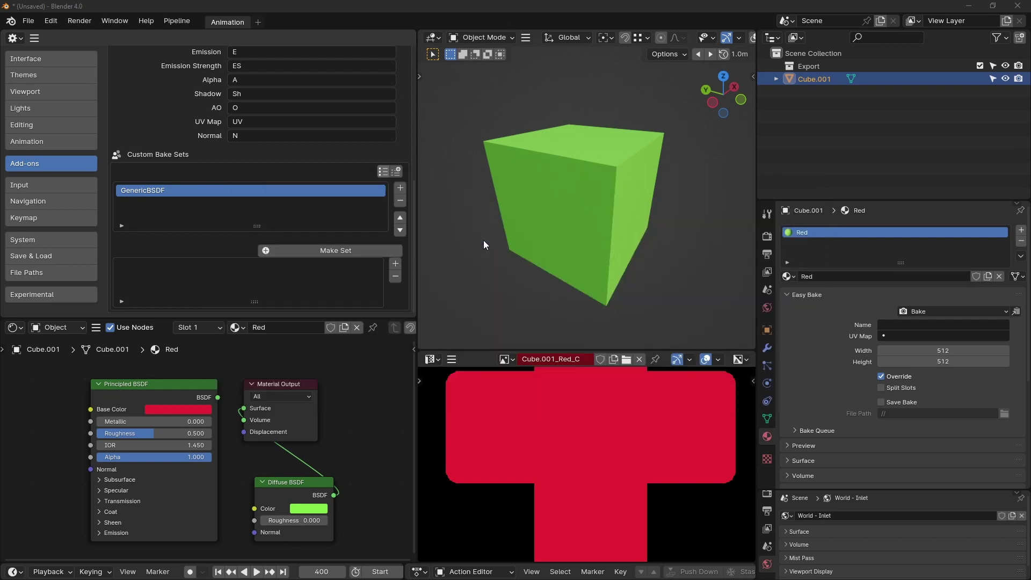
# Apply the GenericBSDF bake set and bake the Diffuse Color to a green texture.
pyautogui.scroll(-3, 248, 267)
pyautogui.keyDown('ctrl'); pyautogui.scroll(-2, 294, 221); pyautogui.keyUp('ctrl')
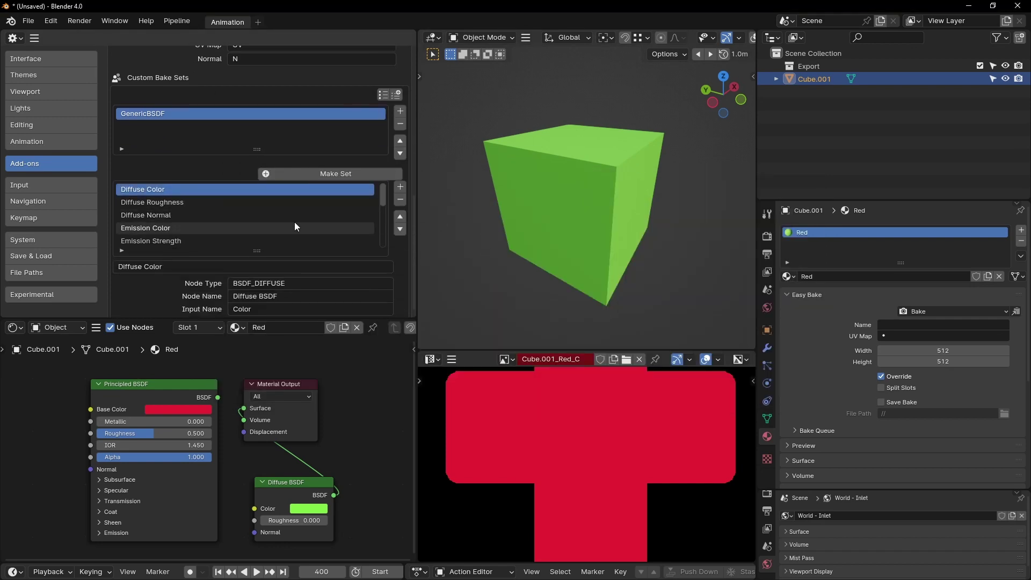
pyautogui.keyDown('ctrl'); pyautogui.scroll(-8, 294, 221); pyautogui.keyUp('ctrl')
pyautogui.keyDown('ctrl'); pyautogui.scroll(-6, 294, 222); pyautogui.keyUp('ctrl')
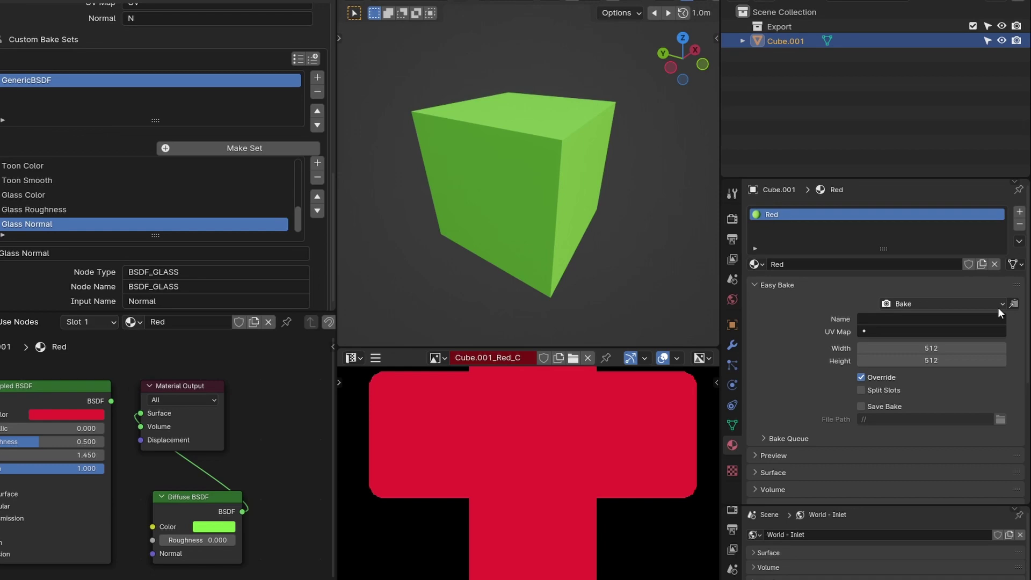
pyautogui.click(1016, 311)
pyautogui.click(945, 311)
pyautogui.click(1010, 290)
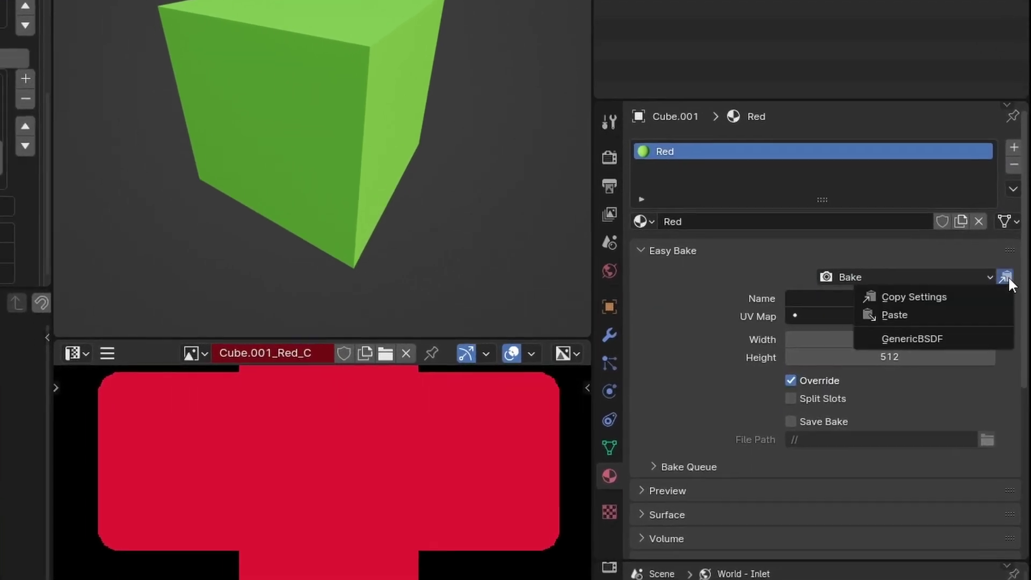
pyautogui.click(959, 342)
pyautogui.click(910, 269)
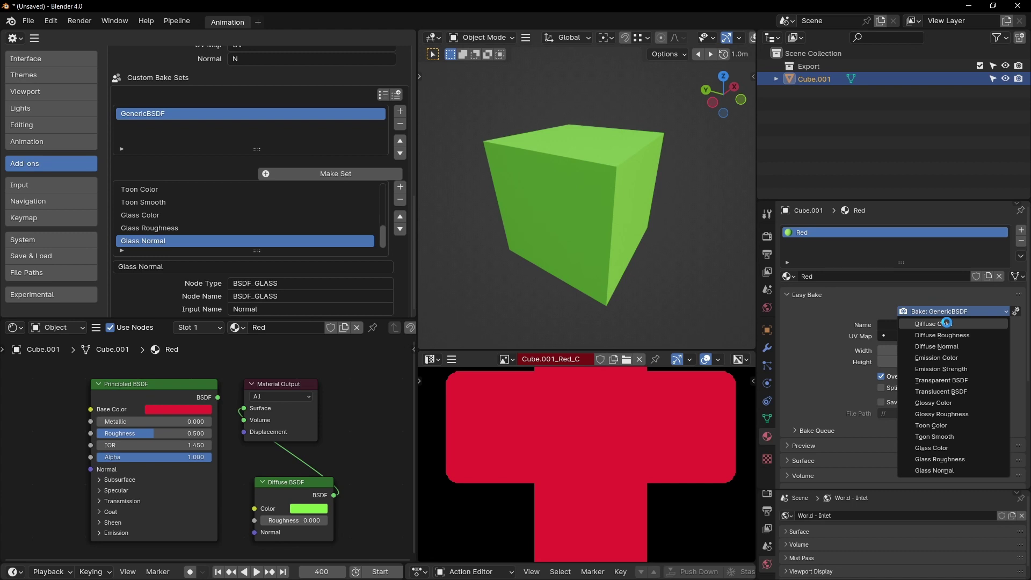
pyautogui.click(935, 324)
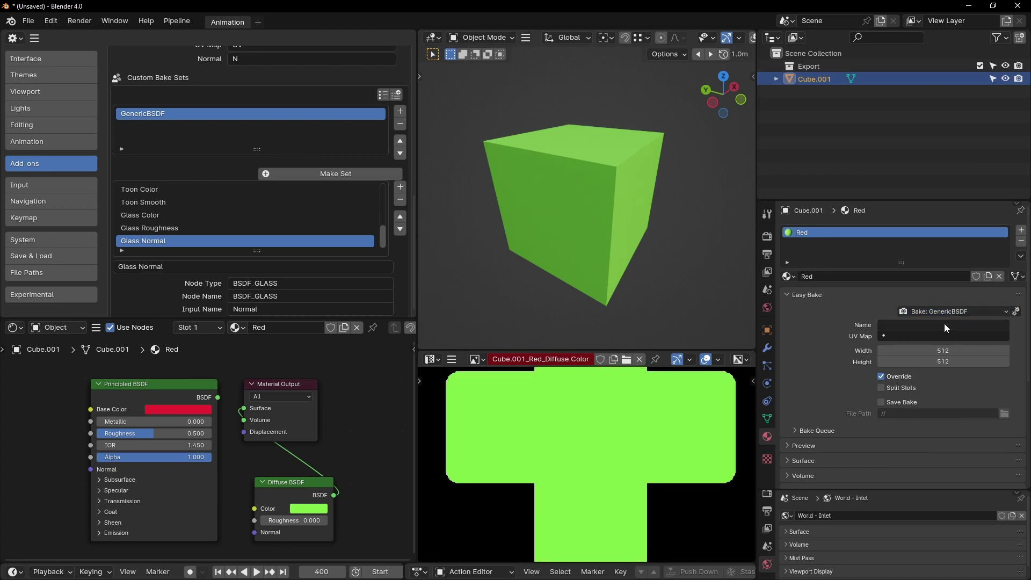
# Return to the default bake set and rebake the red Base Color texture.
pyautogui.click(994, 312)
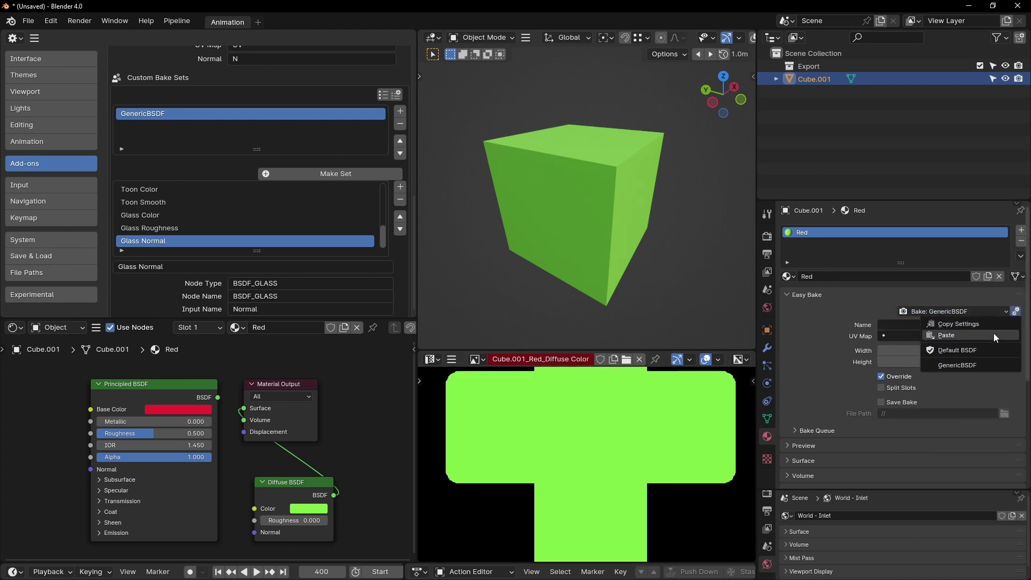
pyautogui.click(967, 352)
pyautogui.click(959, 312)
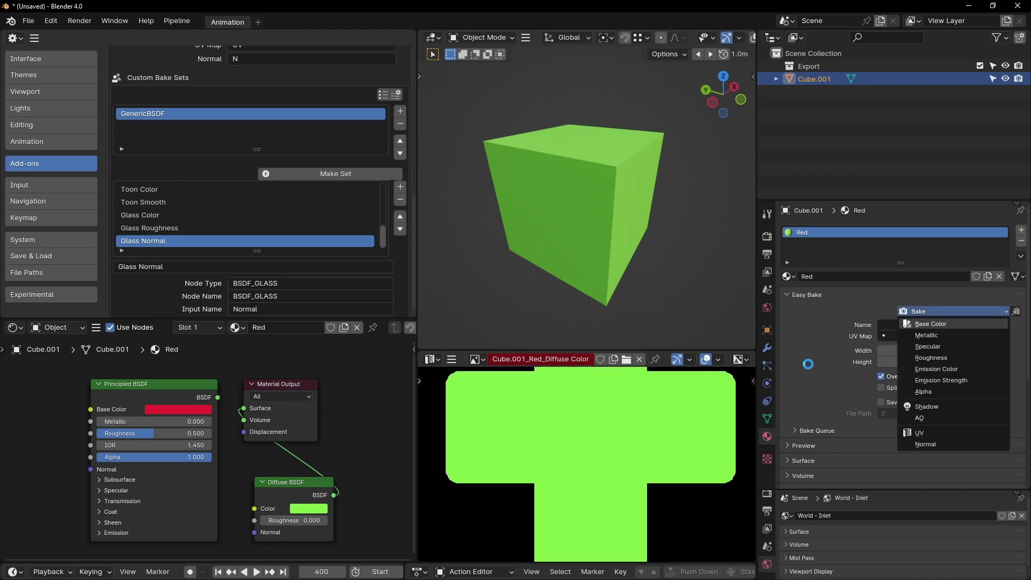
pyautogui.click(930, 324)
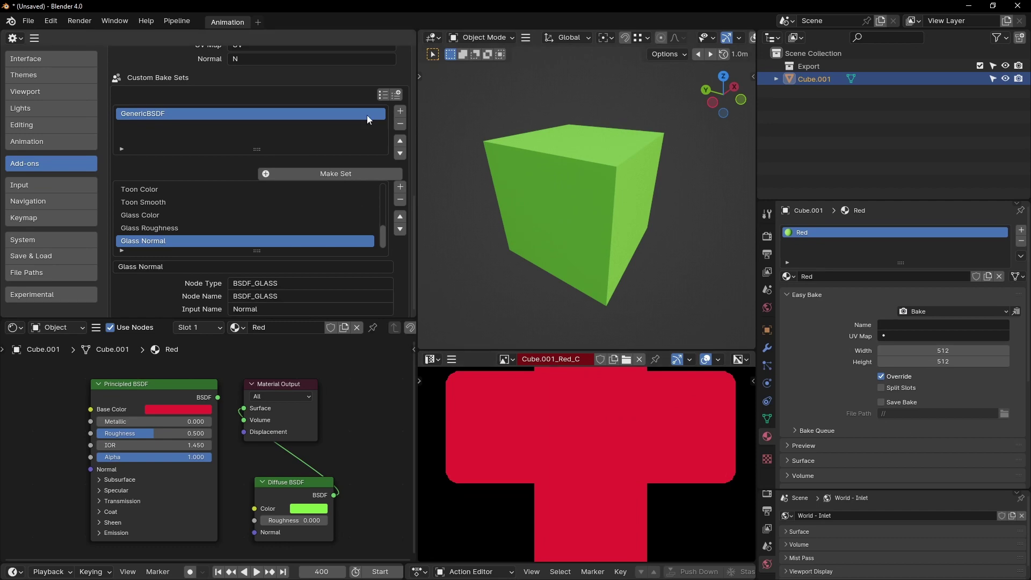
# Add a custom bake set named MyGroup and give it a new bake entry.
pyautogui.click(400, 112)
pyautogui.doubleClick(176, 204)
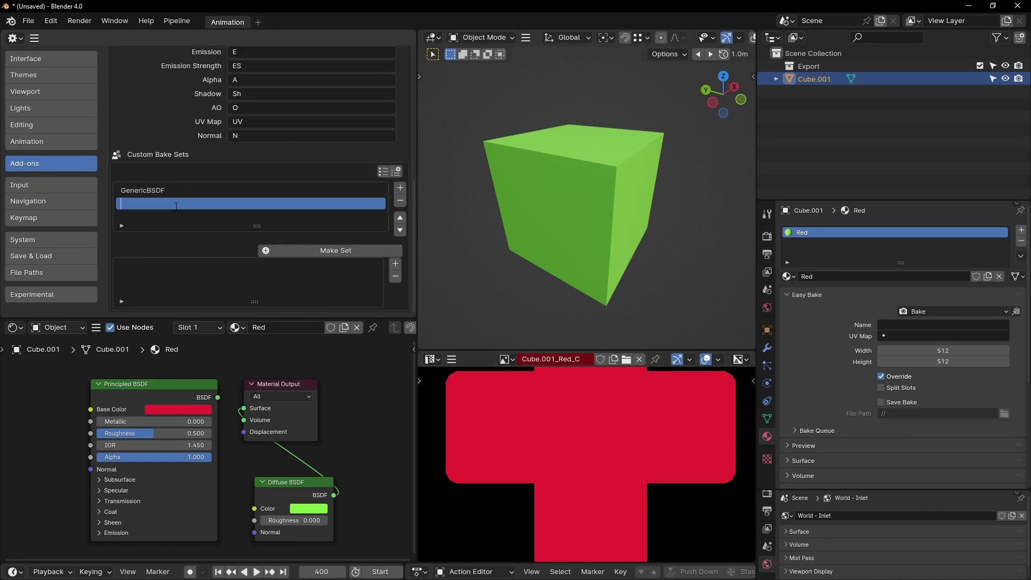
pyautogui.write('MyGroup')
pyautogui.press('Return')
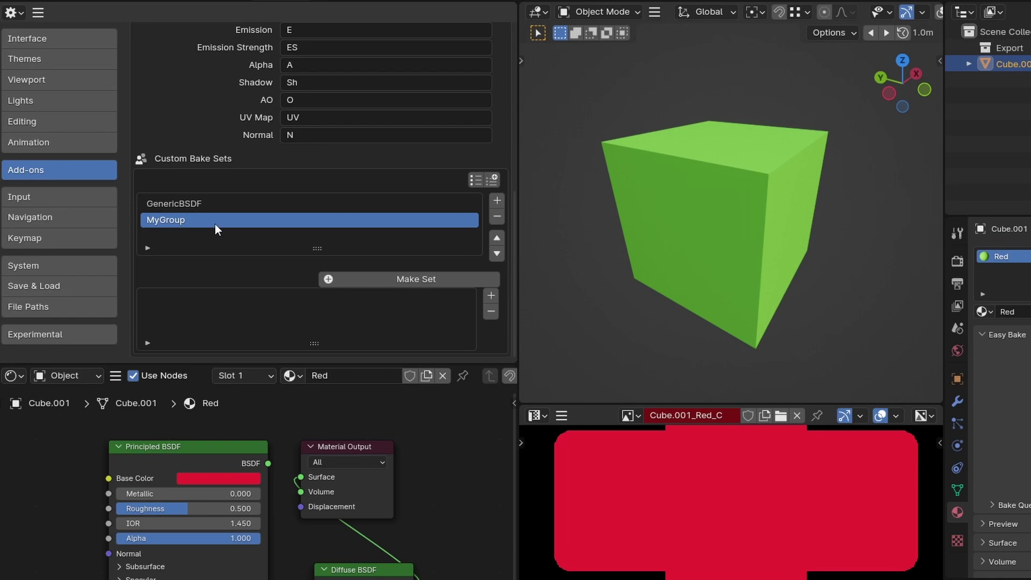
pyautogui.click(491, 295)
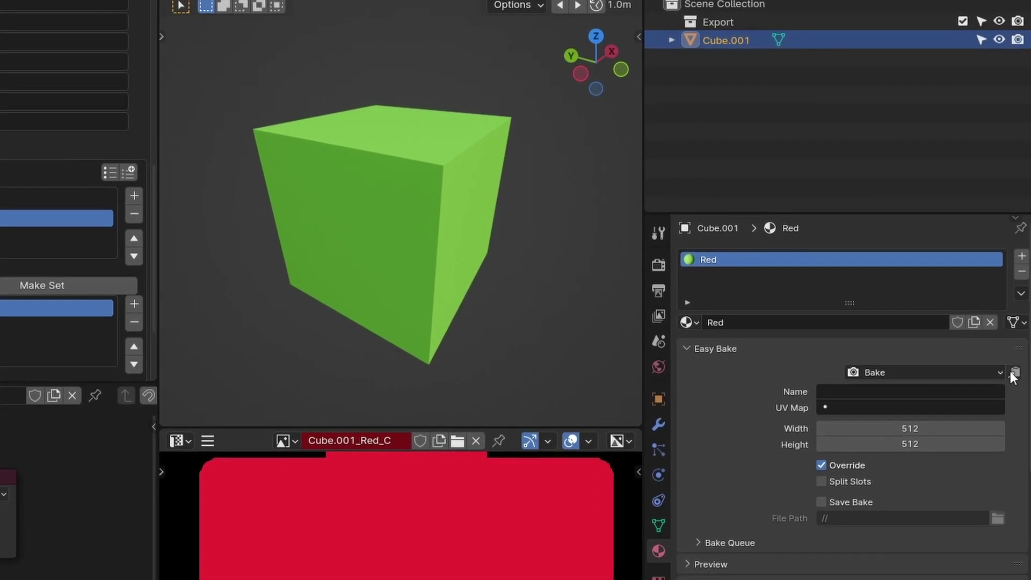
# Apply the MyGroup bake set in Easy Bake and view its bake types.
pyautogui.click(1014, 374)
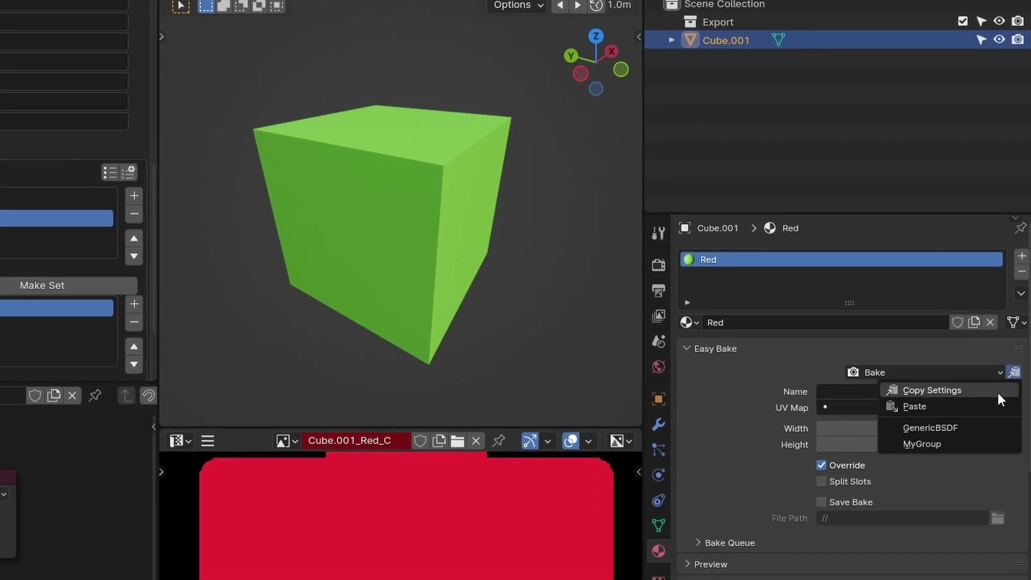
pyautogui.click(934, 445)
pyautogui.click(901, 374)
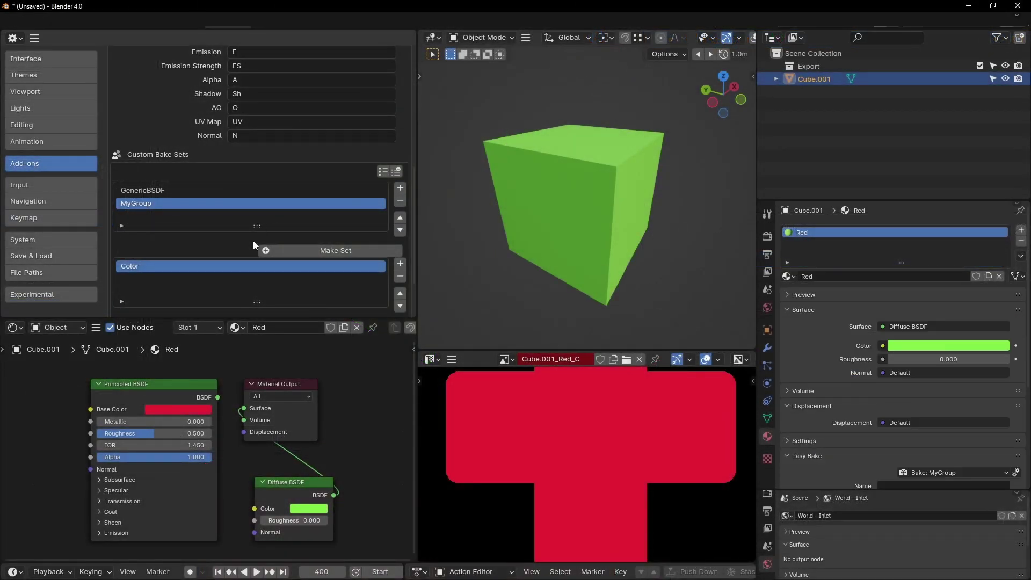
# Connect a Principled Volume to the surface and add all its inputs to MyGroup.
pyautogui.scroll(-3, 247, 226)
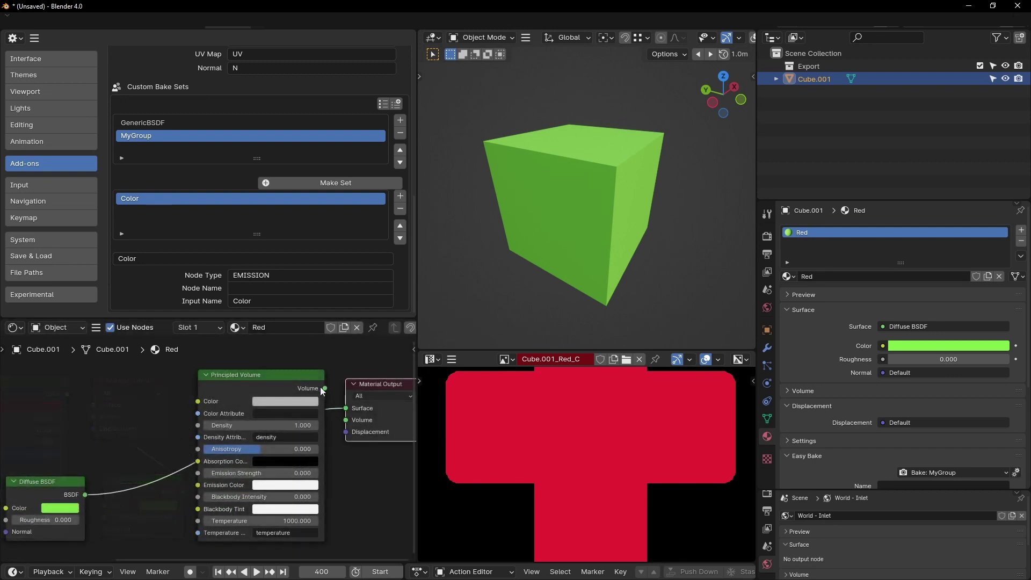
pyautogui.moveTo(325, 387); pyautogui.dragTo(346, 408)
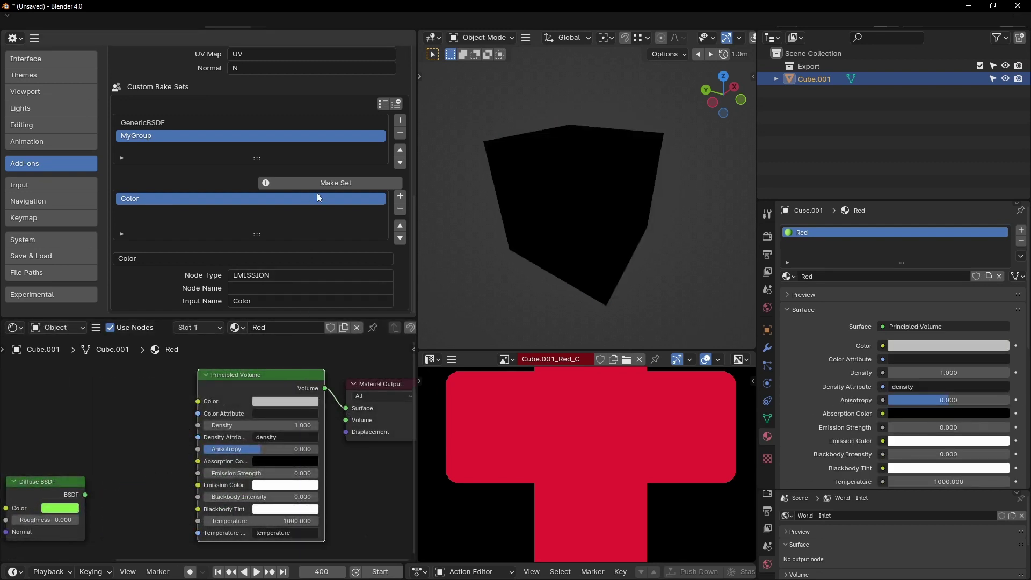
pyautogui.click(330, 183)
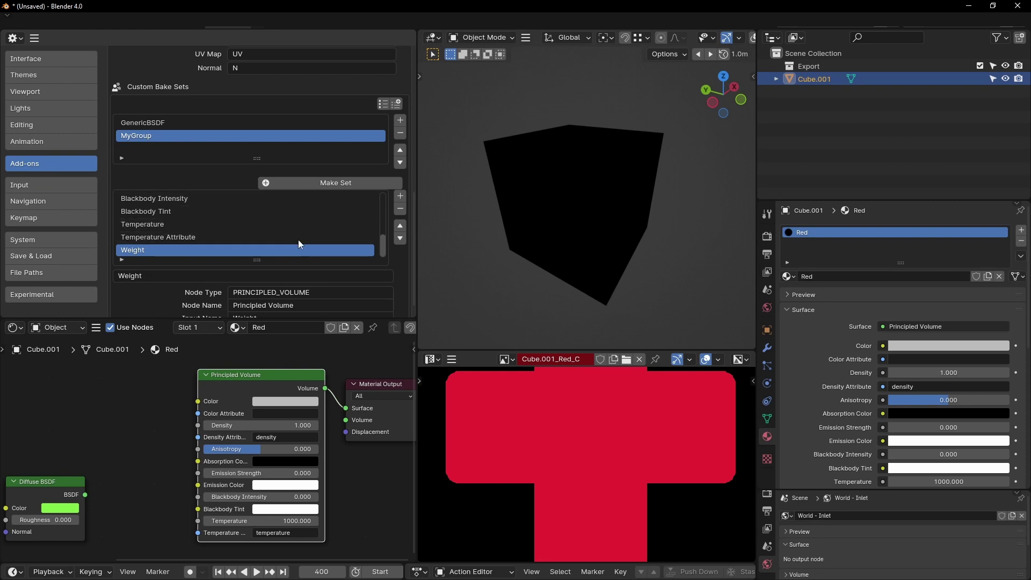
# Reapply the MyGroup bake set in the Easy Bake preset menu.
pyautogui.keyDown('ctrl'); pyautogui.scroll(1, 300, 234); pyautogui.keyUp('ctrl')
pyautogui.keyDown('ctrl'); pyautogui.scroll(8, 299, 234); pyautogui.keyUp('ctrl')
pyautogui.keyDown('ctrl'); pyautogui.scroll(4, 300, 234); pyautogui.keyUp('ctrl')
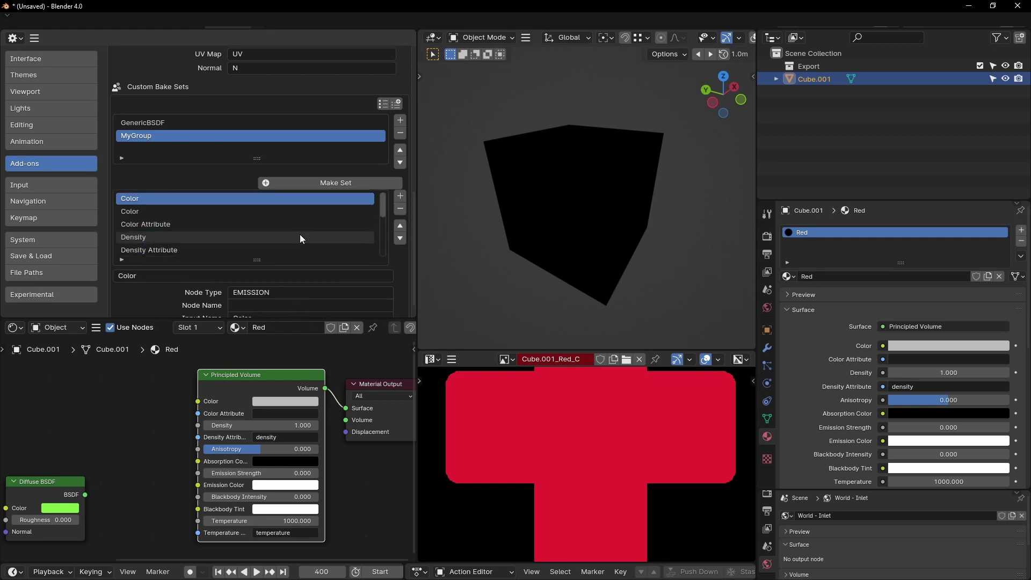
pyautogui.keyDown('ctrl'); pyautogui.scroll(-1, 299, 234); pyautogui.keyUp('ctrl')
pyautogui.click(1016, 318)
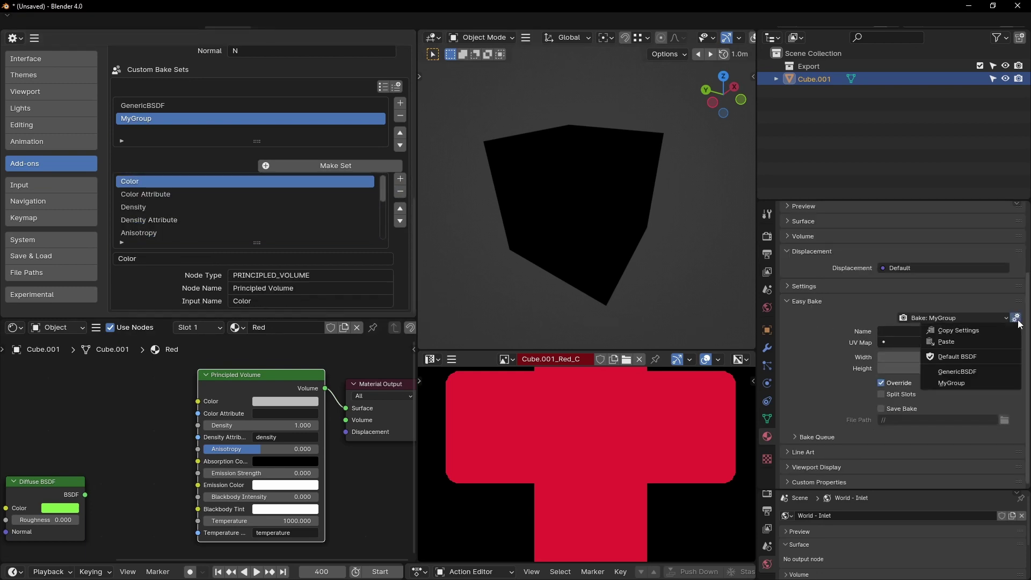
pyautogui.click(959, 384)
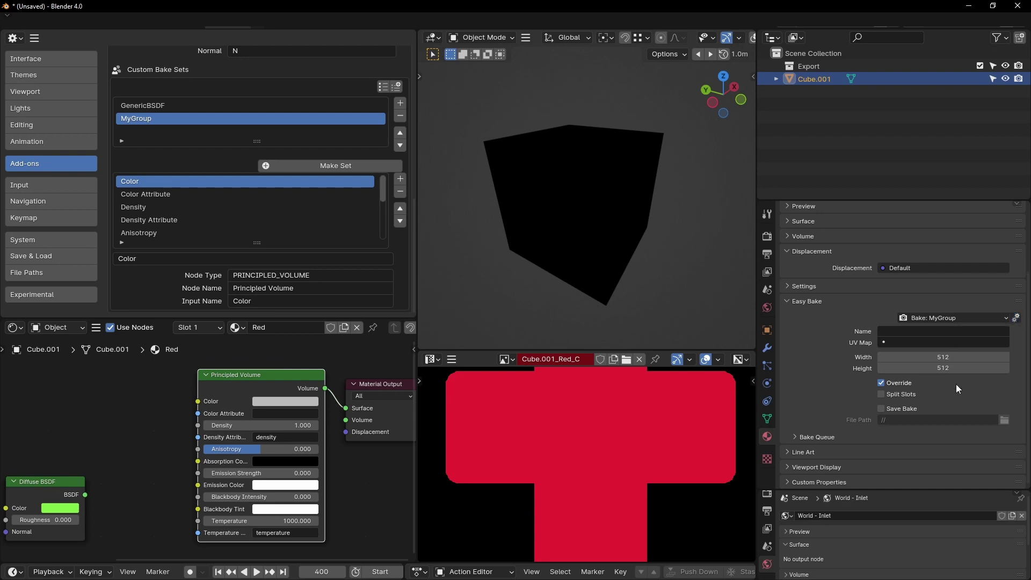
# Bake MyGroup's Color entry, then print the Diffuse BSDF node's type in the Python console.
pyautogui.click(956, 317)
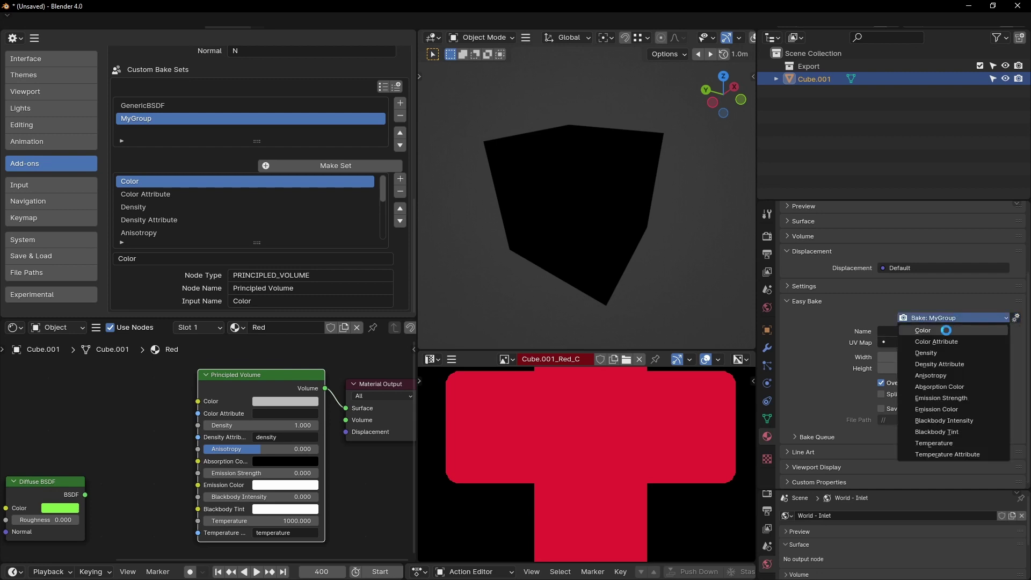
pyautogui.click(947, 331)
pyautogui.click(952, 314)
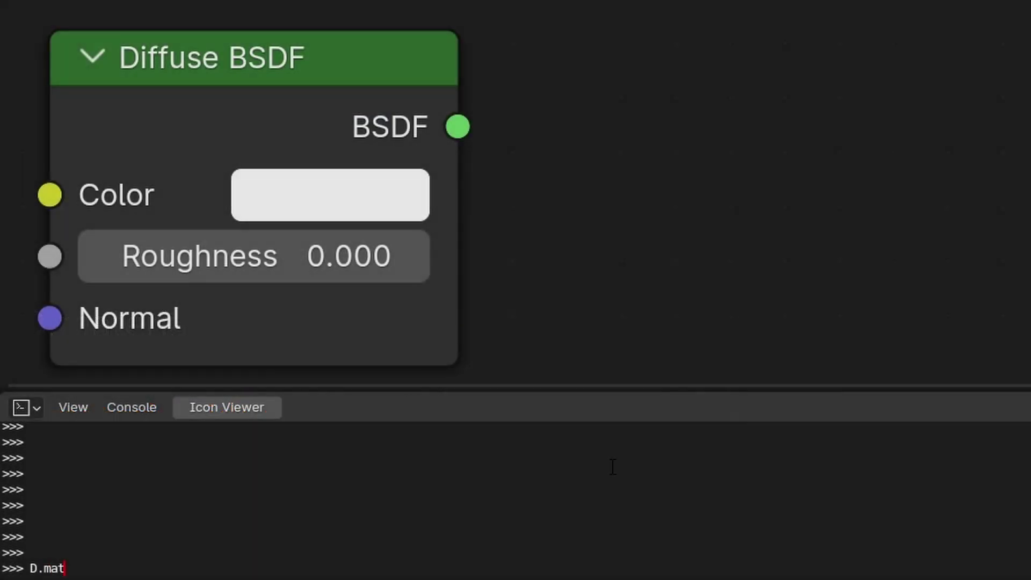
pyautogui.hotkey('ctrl', 'space')
pyautogui.write("Diffuse BSDF'].typ")
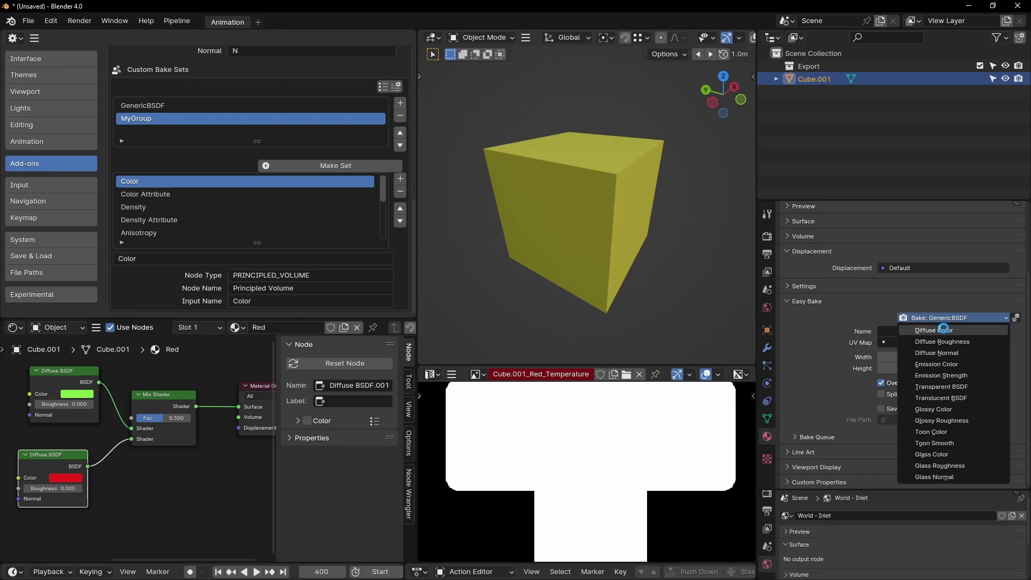
# Bake the Diffuse Color entry and name the two Diffuse BSDF nodes First and Second.
pyautogui.click(941, 332)
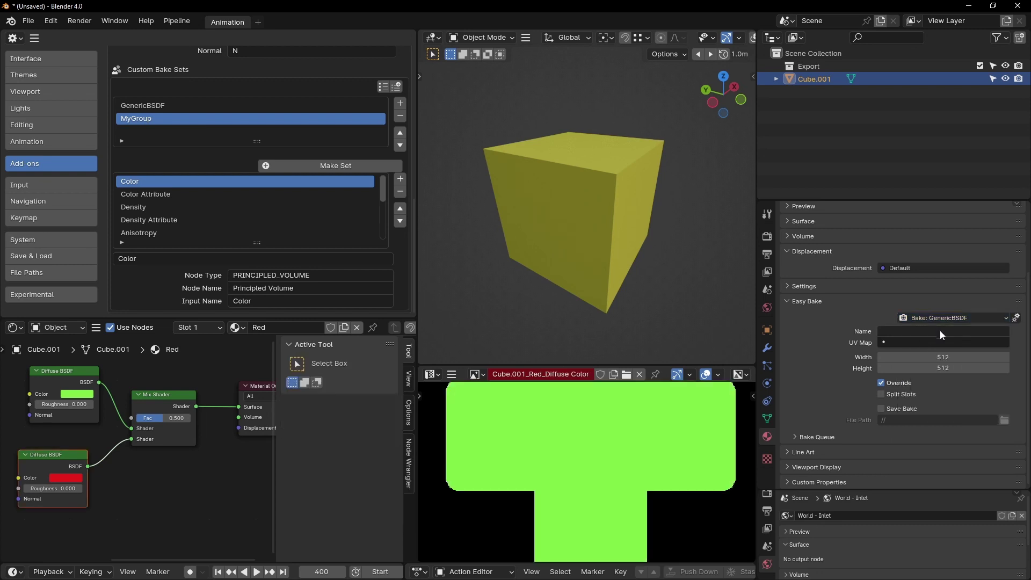
pyautogui.click(69, 478)
pyautogui.click(84, 420)
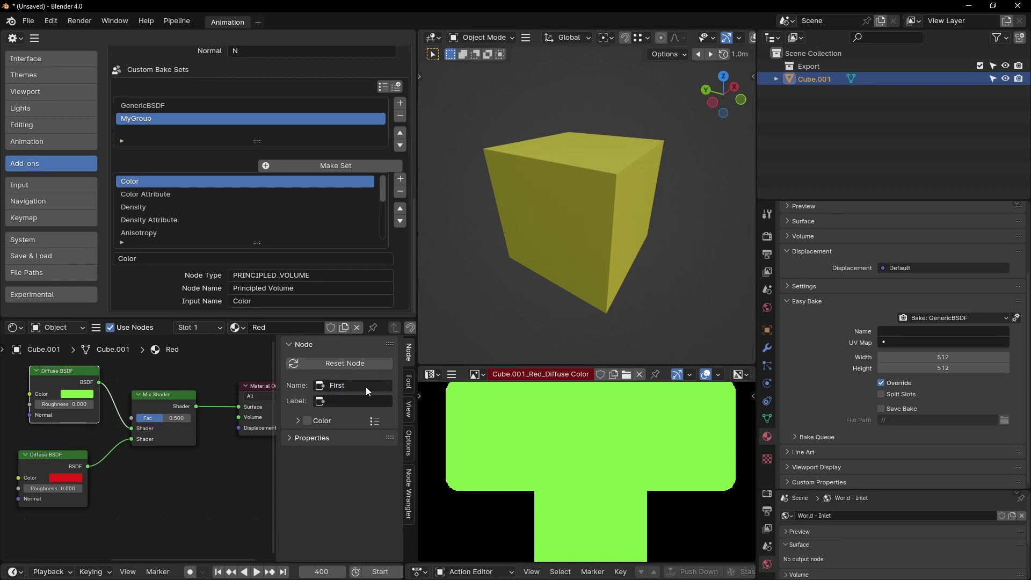
pyautogui.click(71, 468)
pyautogui.write('Second')
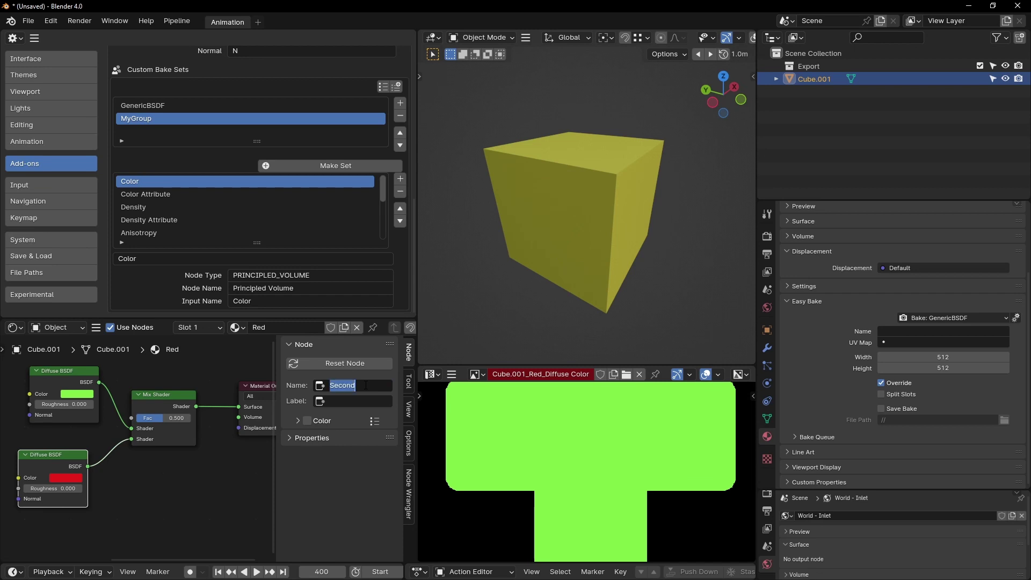
# Point GenericBSDF's Diffuse Color entry at the node named Second.
pyautogui.click(161, 105)
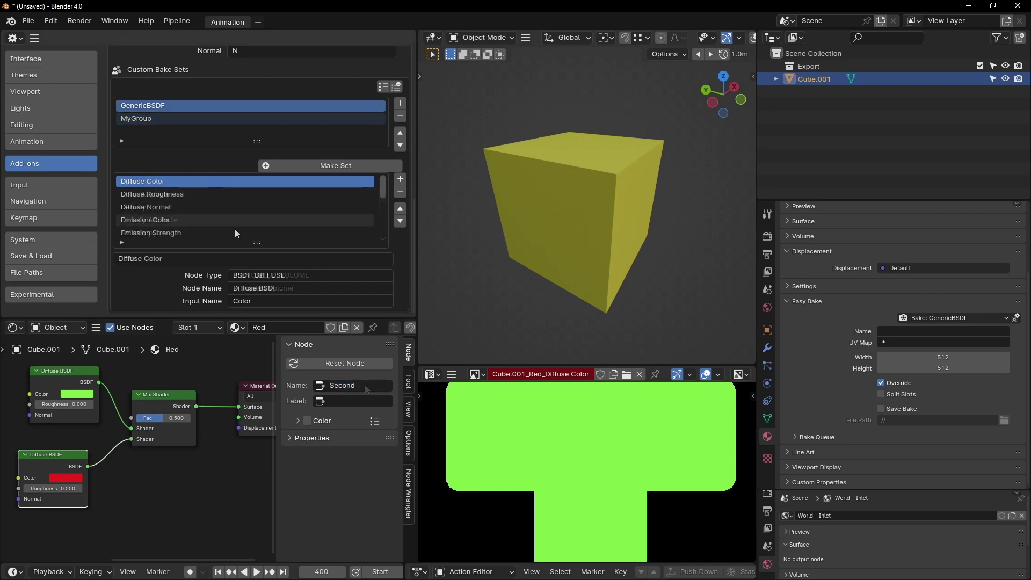
pyautogui.click(298, 277)
pyautogui.write('Second')
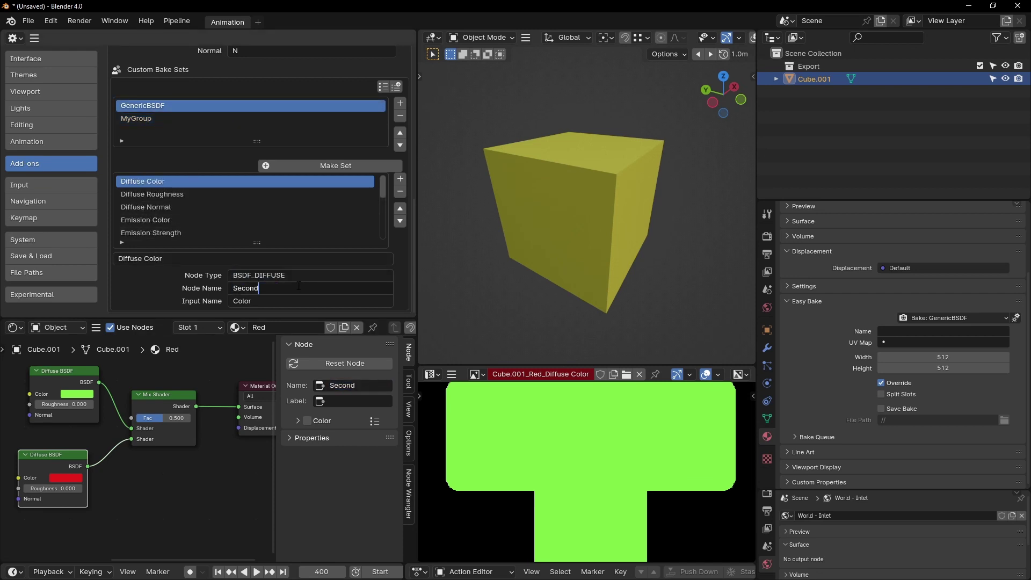
pyautogui.click(959, 318)
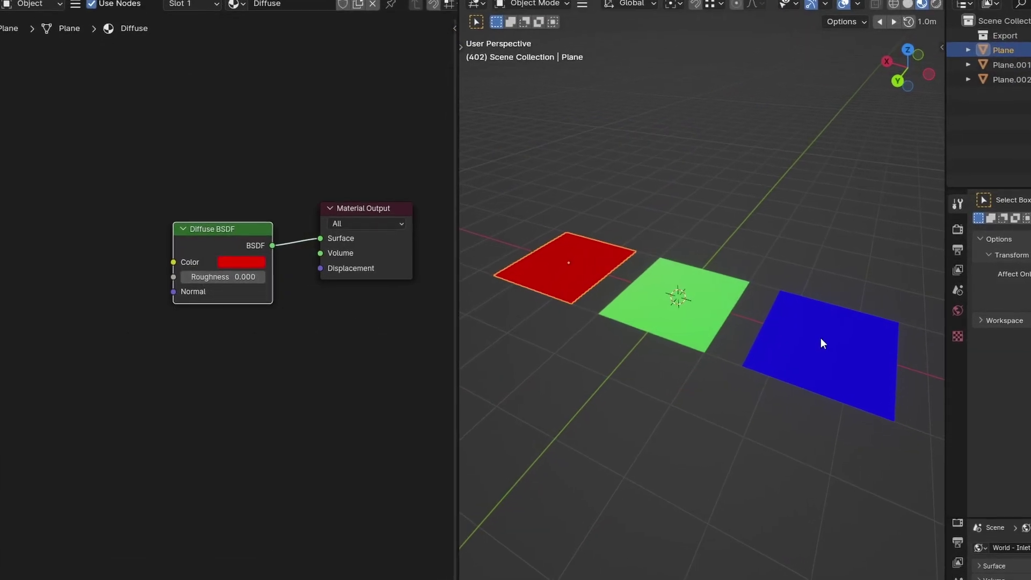
# Start renaming the green plane's group node ('BaseMe') and clear the Color entry's Node Type.
pyautogui.click(859, 346)
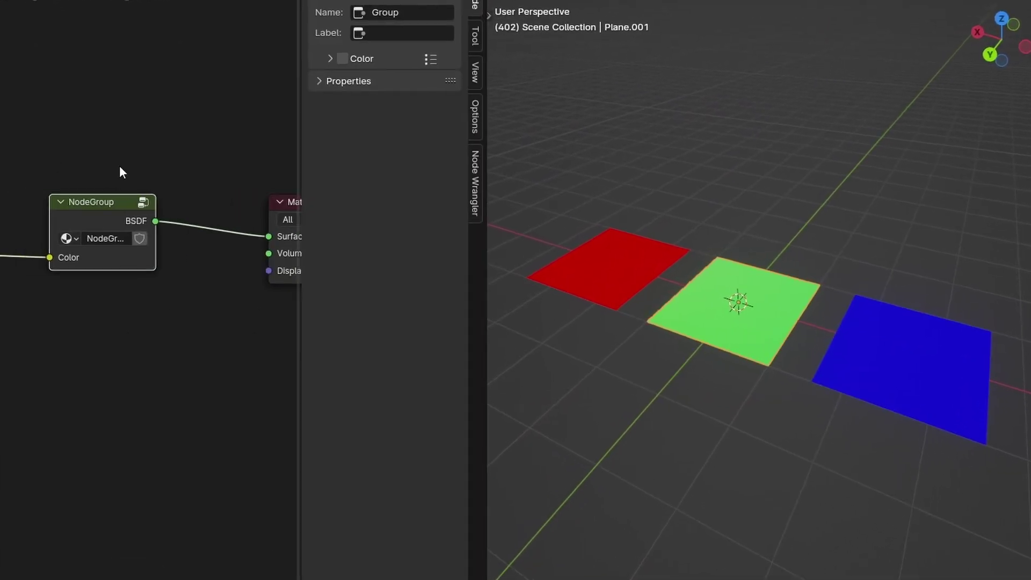
pyautogui.click(400, 13)
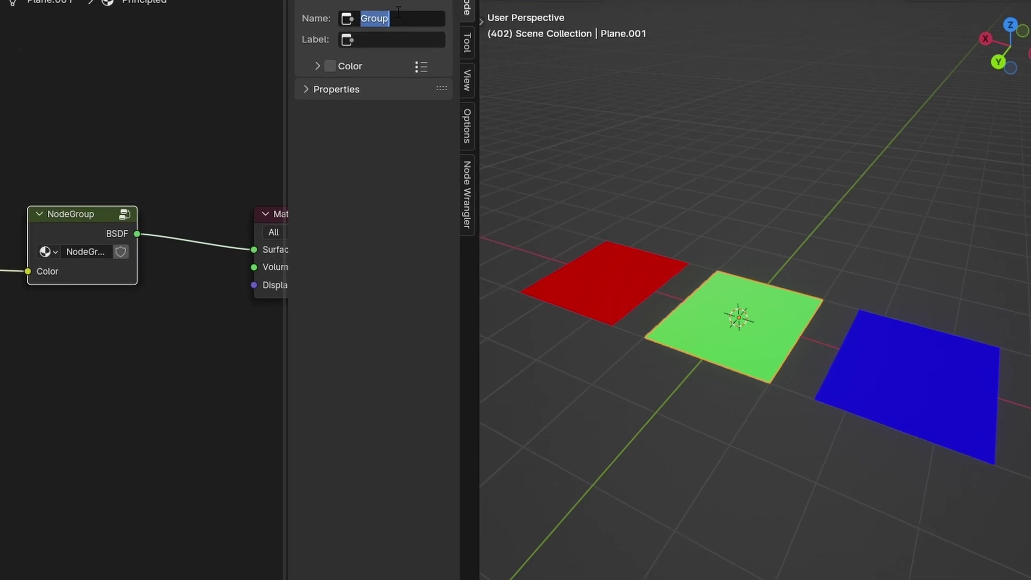
pyautogui.write('BaseMe')
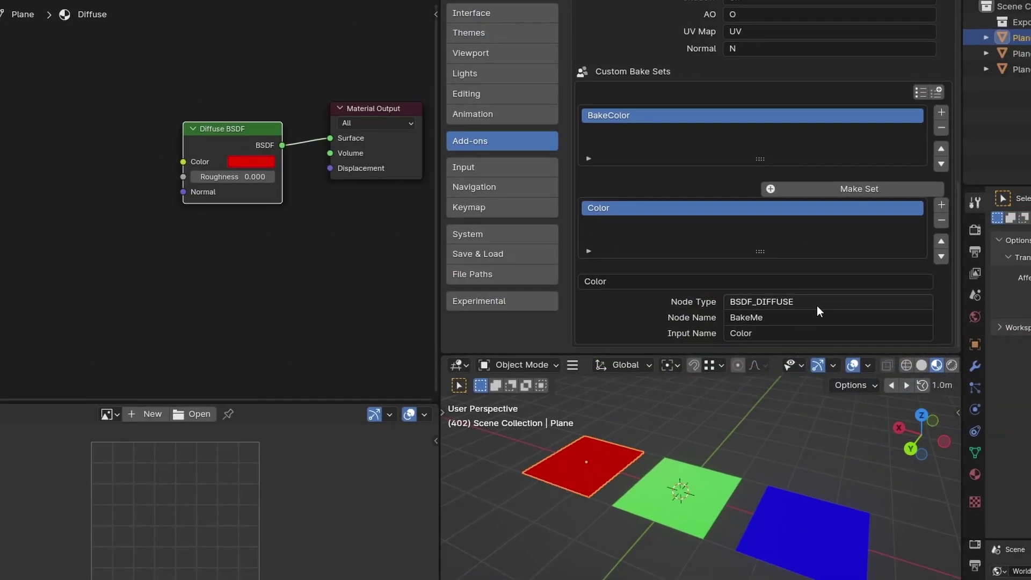
pyautogui.click(782, 305)
pyautogui.press('BackSpace')
pyautogui.press('Return')
# Apply the BakeColor set and bake the Color of the red, green and blue planes.
pyautogui.click(858, 464)
pyautogui.click(980, 332)
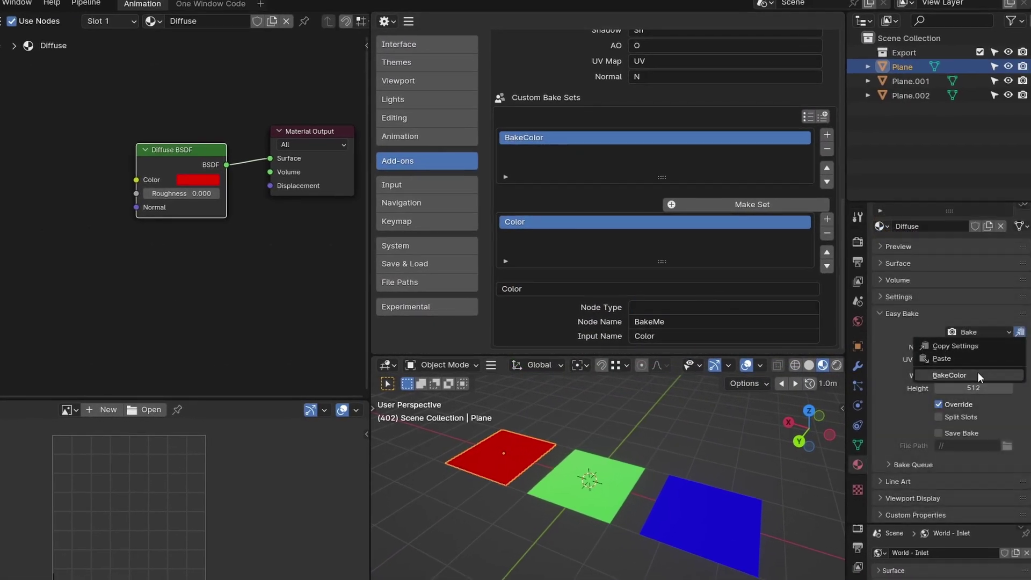
pyautogui.click(967, 357)
pyautogui.click(973, 333)
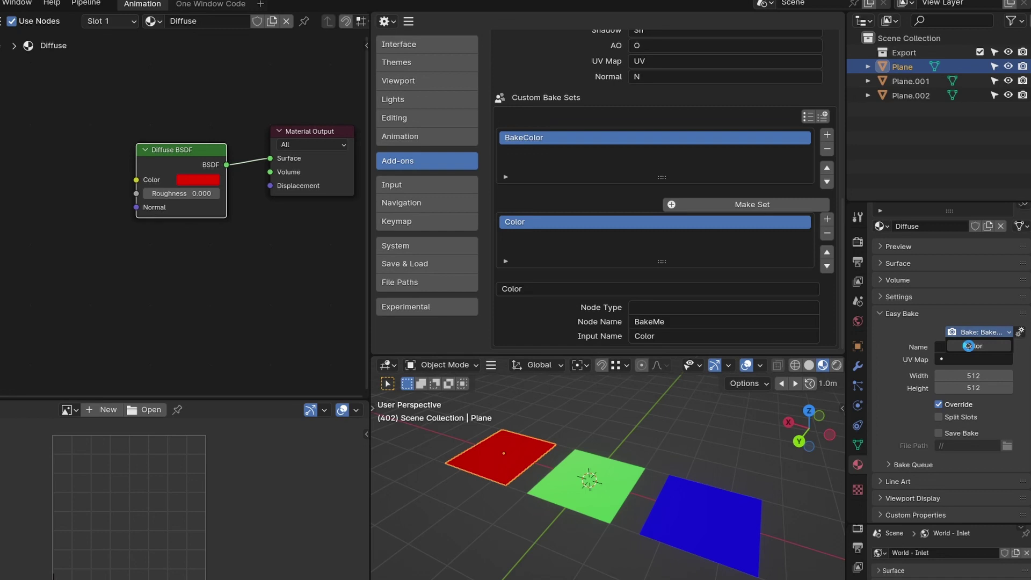
pyautogui.click(968, 346)
pyautogui.click(601, 481)
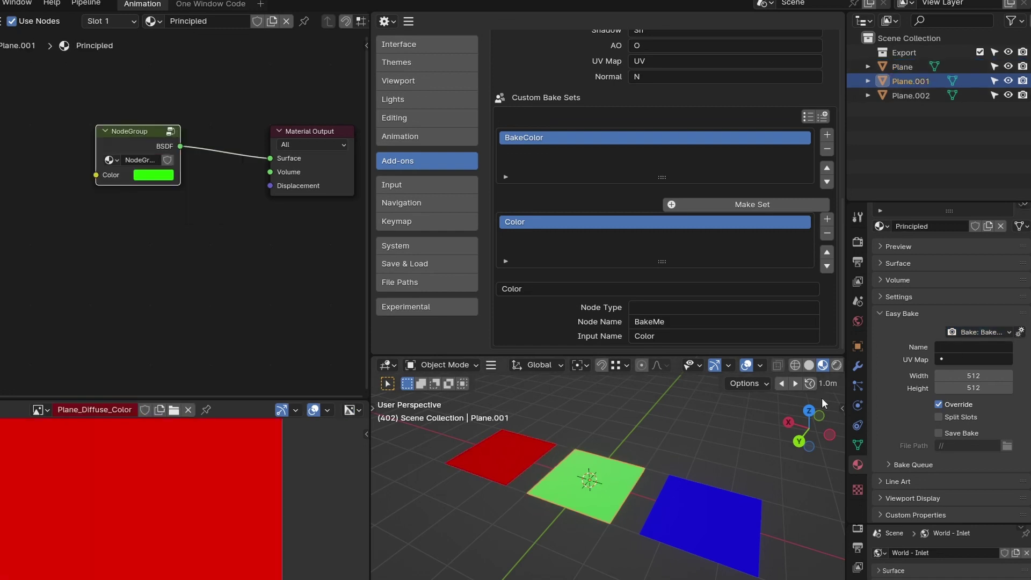
pyautogui.click(794, 498)
pyautogui.click(973, 347)
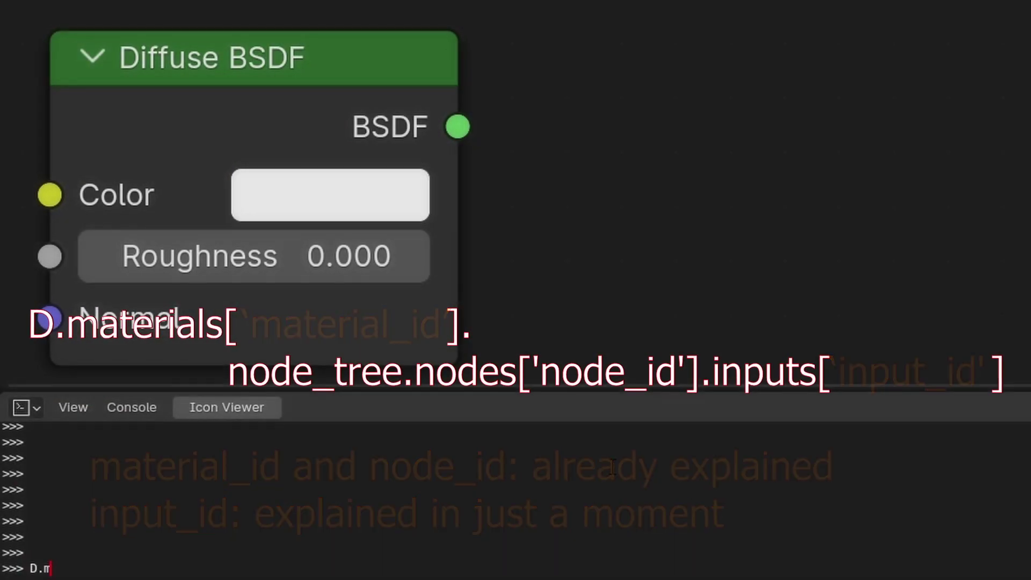
# Look up the rocky material's Mapping node Location input in the Python console with Tab completion.
pyautogui.write("'new material'].node_tree.nodes['")
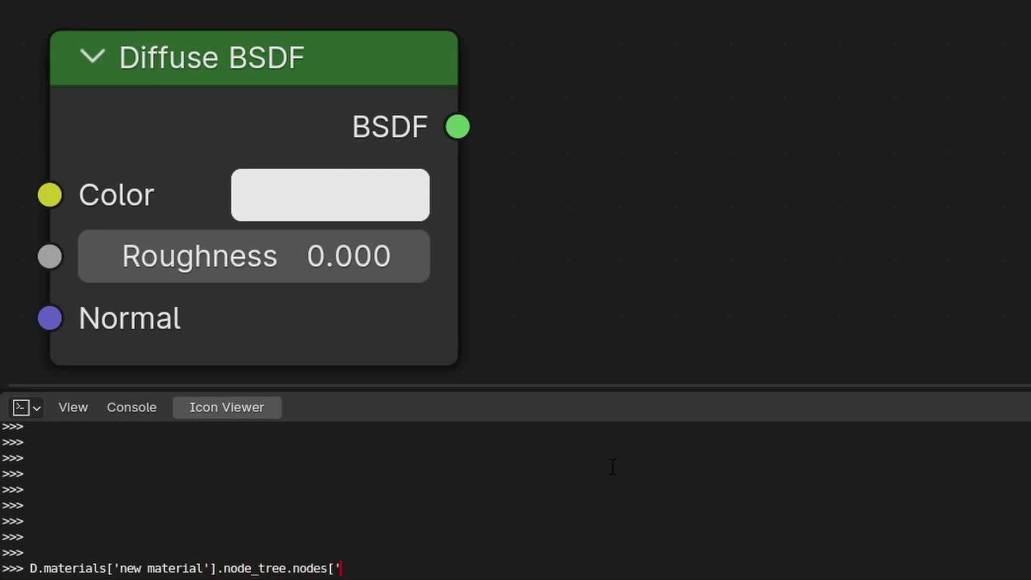
pyautogui.press('Tab')
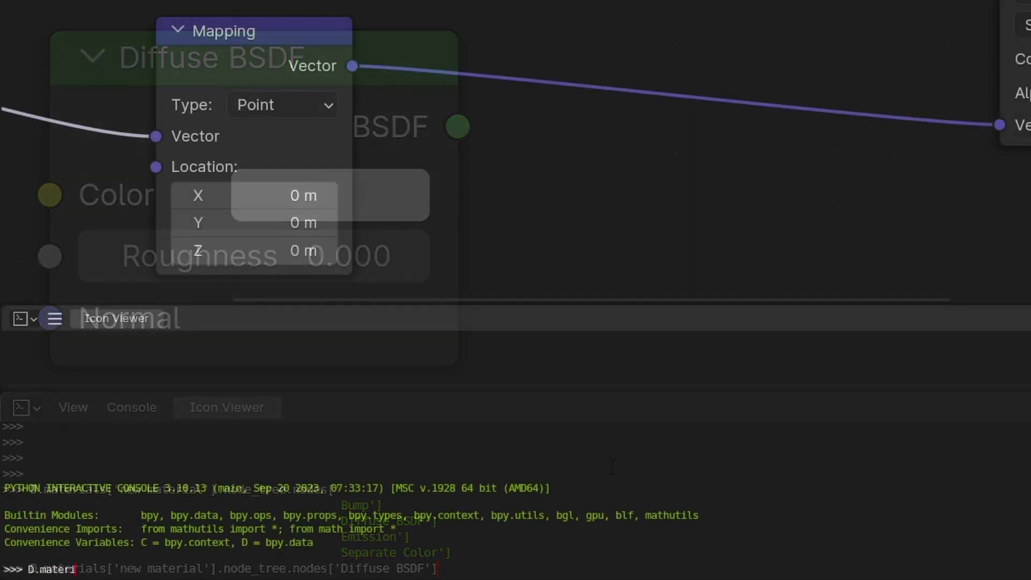
pyautogui.write("'rocky'].node")
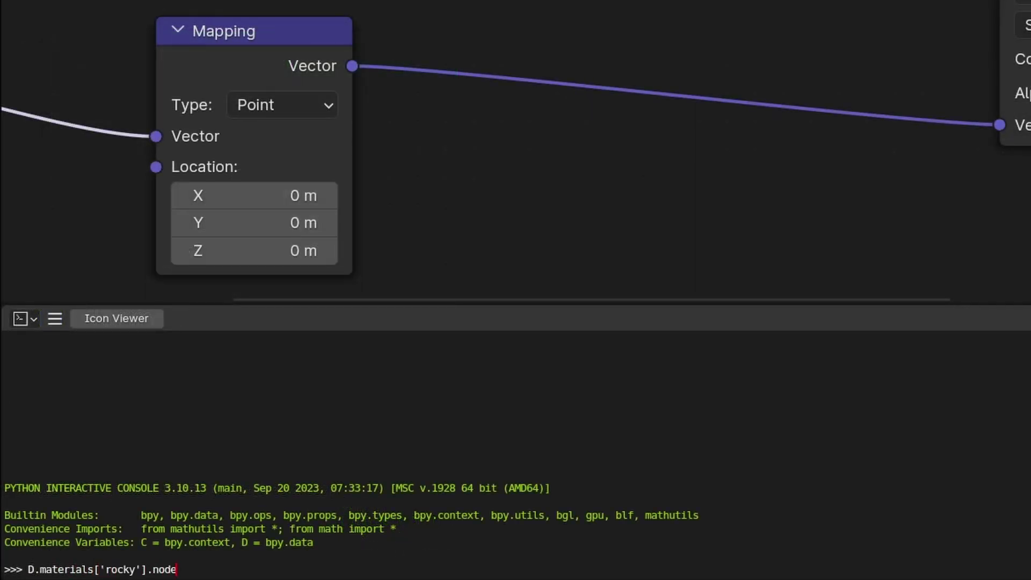
pyautogui.write("['")
pyautogui.press('Tab')
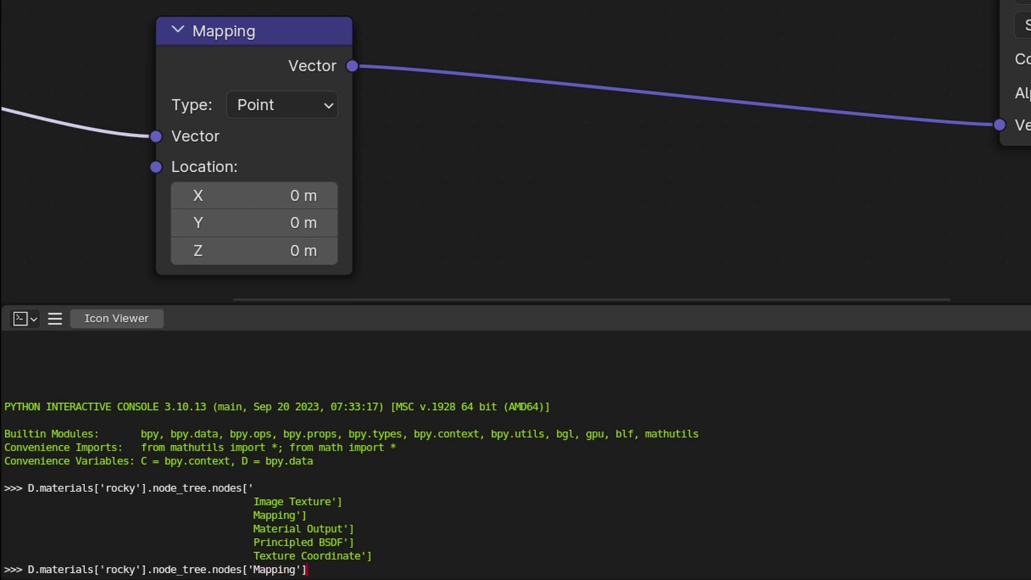
pyautogui.press('Tab')
pyautogui.write("inputs['")
pyautogui.press('Tab')
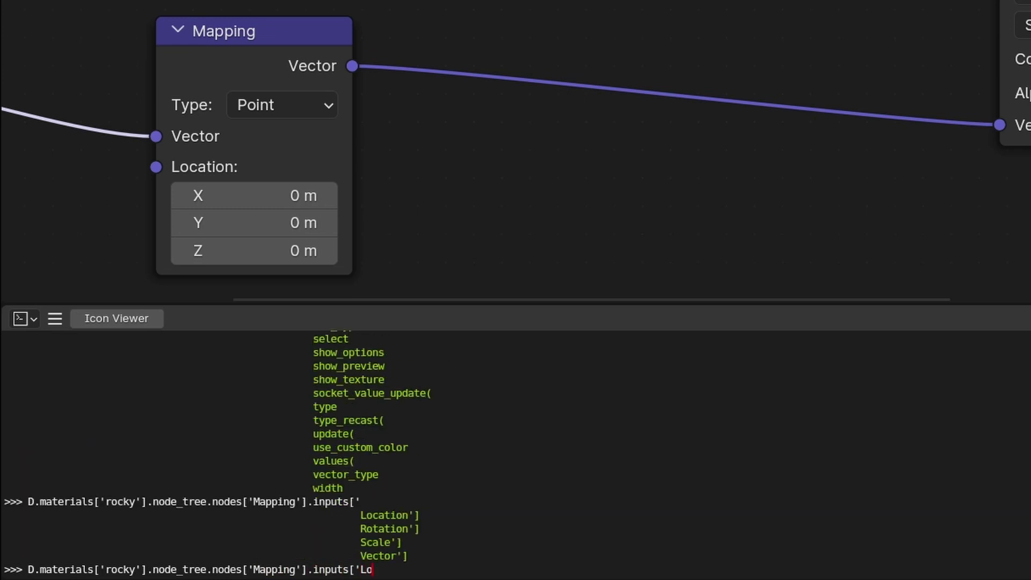
pyautogui.press('Return')
# Print the Mapping node's Location input name by appending .name to the command.
pyautogui.press('Up')
pyautogui.write('.name')
pyautogui.press('Return')
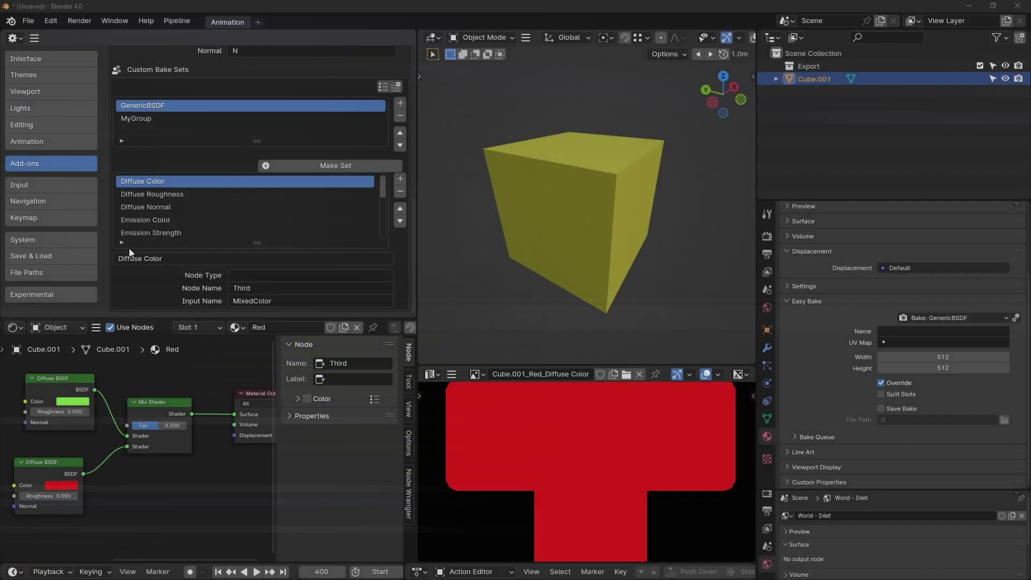
# Disable and re-enable the Easy Bake 2 add-on to reload it, clearing its custom bake sets.
pyautogui.click(158, 219)
pyautogui.scroll(5, 224, 180)
pyautogui.scroll(5, 225, 180)
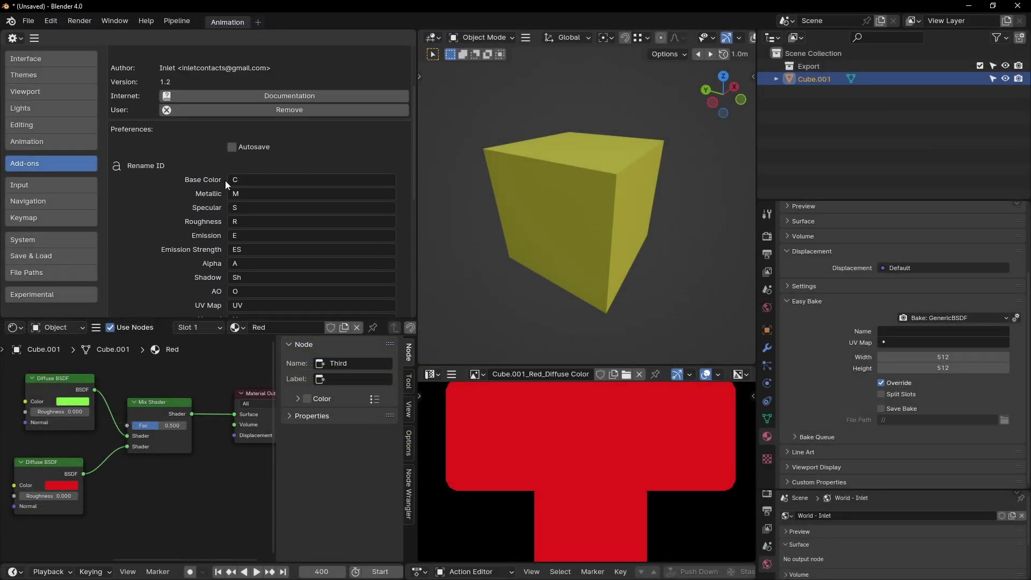
pyautogui.scroll(3, 203, 101)
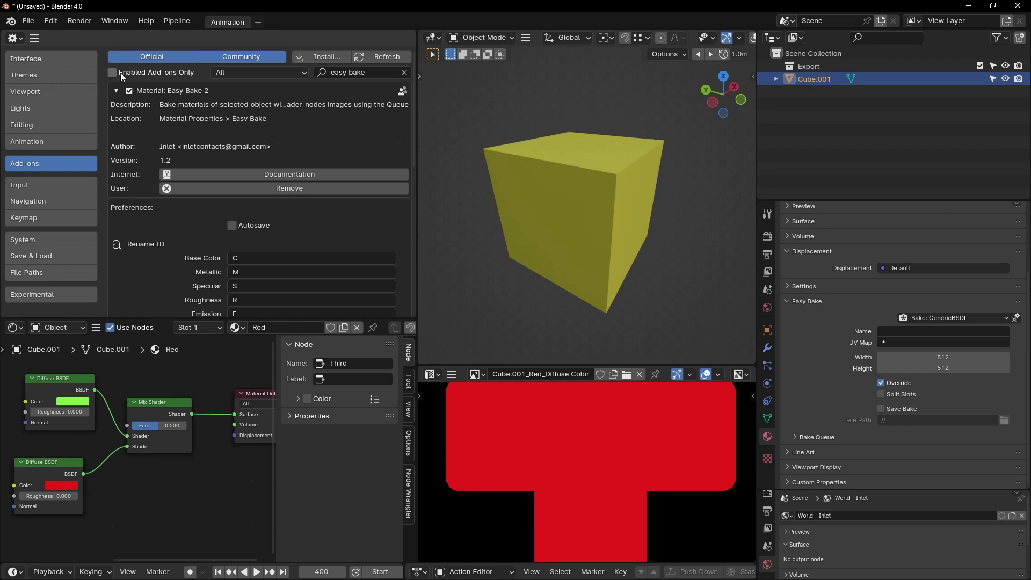
pyautogui.click(129, 91)
pyautogui.click(129, 90)
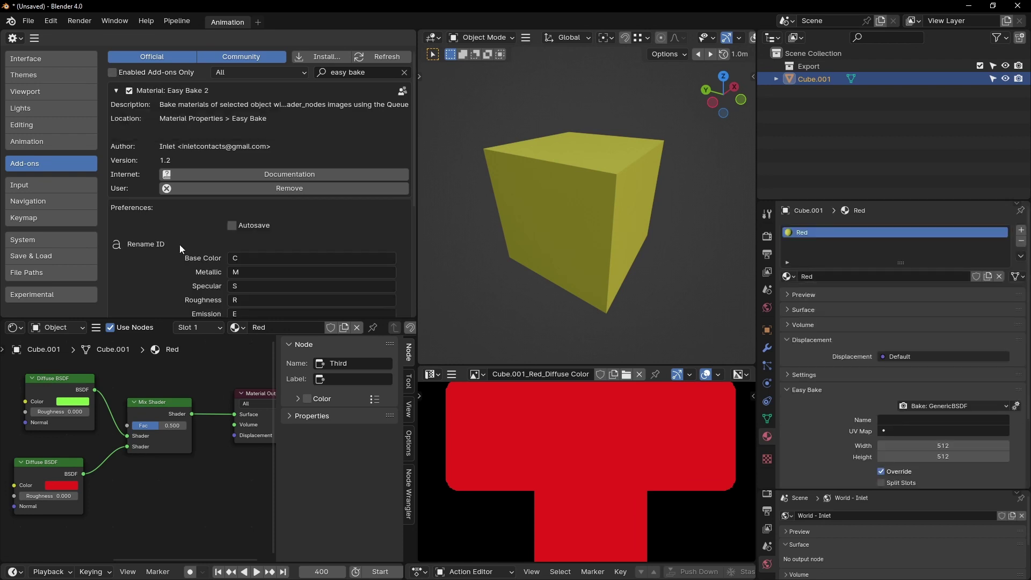
# Add one new empty custom bake set and widen the 3D view and image area.
pyautogui.moveTo(180, 243); pyautogui.dragTo(179, 195, button='middle')
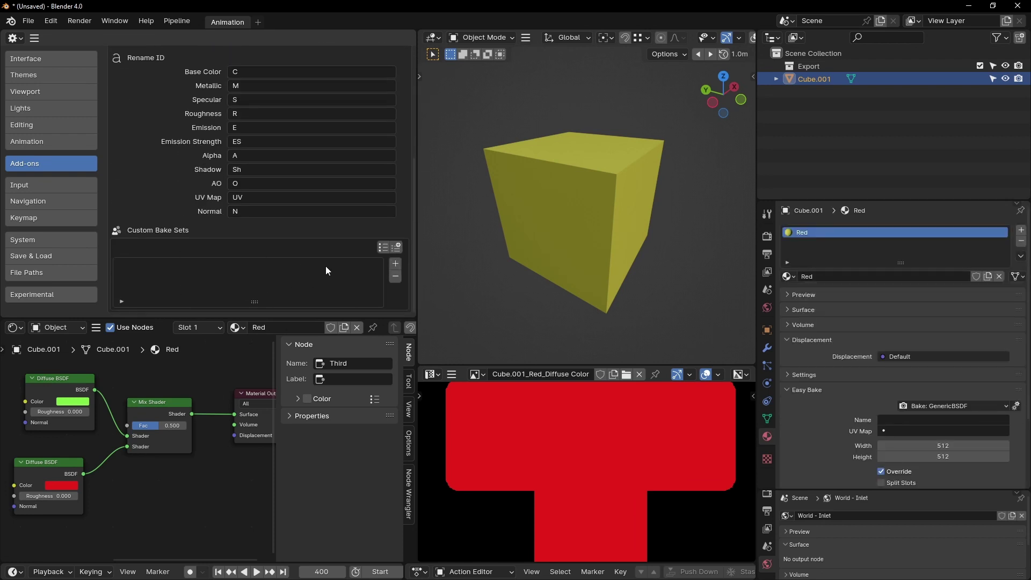
pyautogui.click(396, 264)
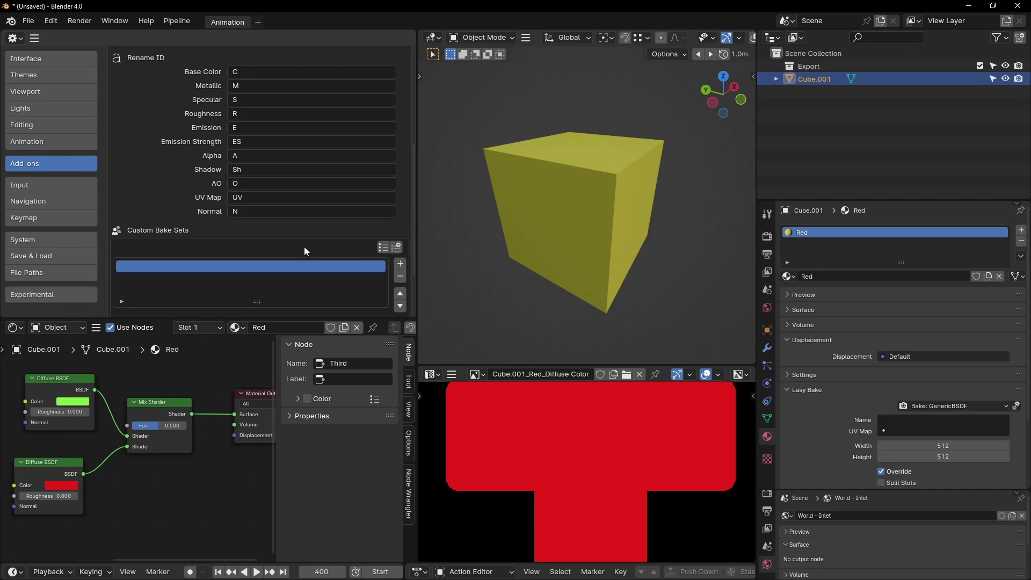
pyautogui.moveTo(304, 247); pyautogui.dragTo(282, 159, button='middle')
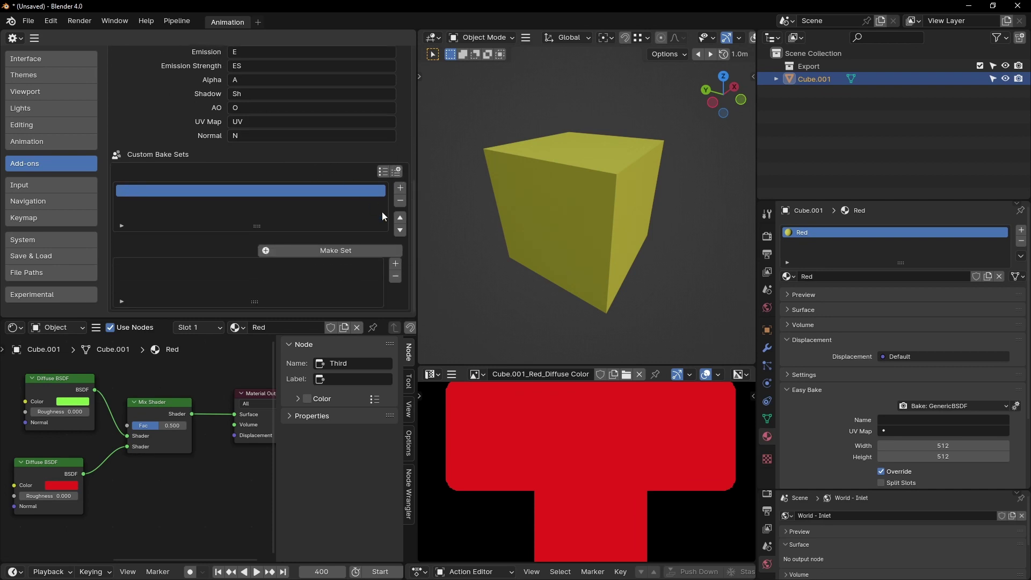
pyautogui.moveTo(416, 261); pyautogui.dragTo(219, 261)
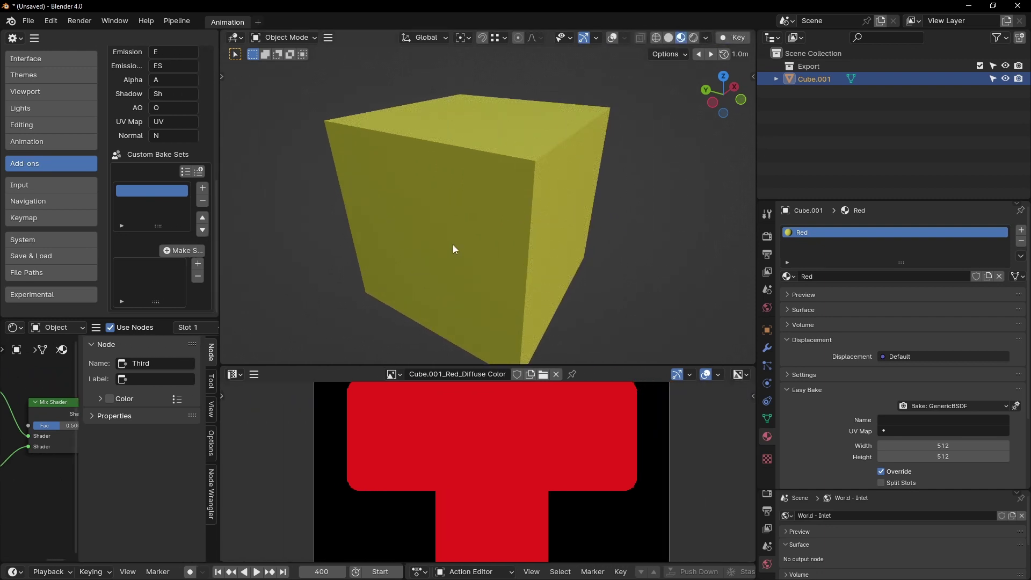
# Hide the Shader Editor's N sidebar to reveal the whole node tree.
pyautogui.press('n')
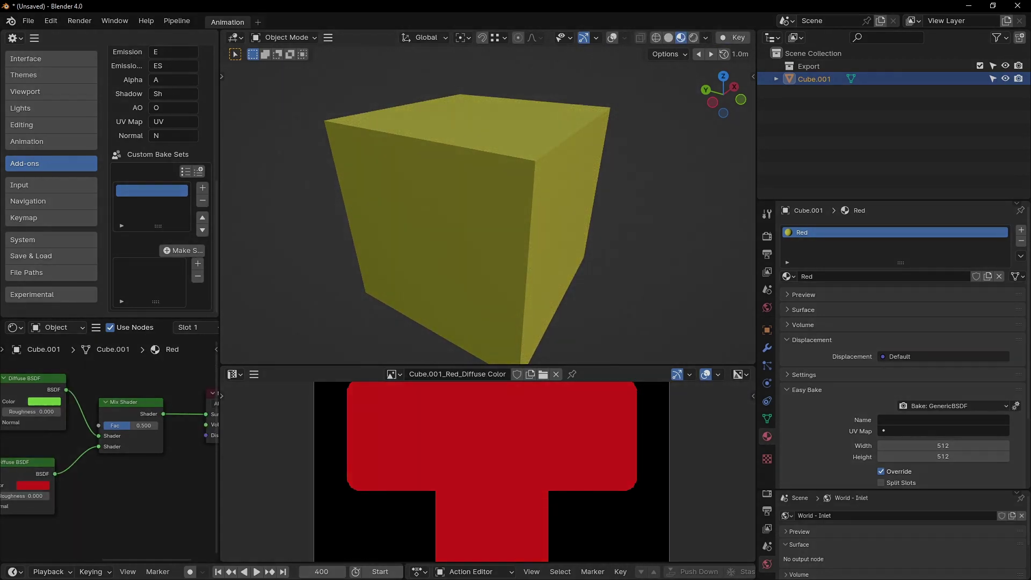